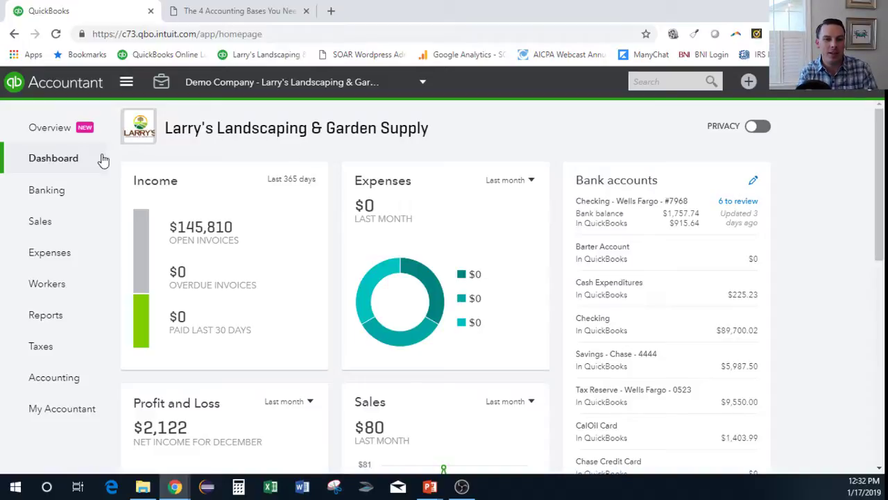
Step: Open the bank feed and look through the checking account transactions waiting for review
mouse_move(59, 189)
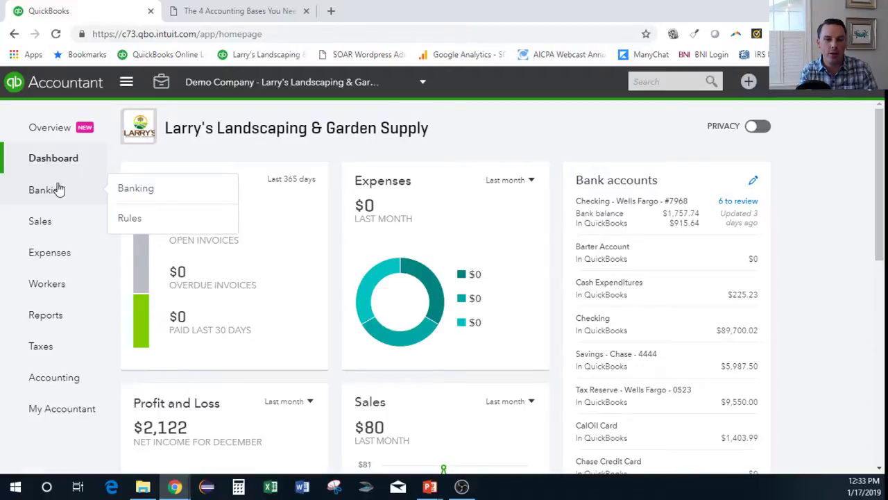
left_click(59, 189)
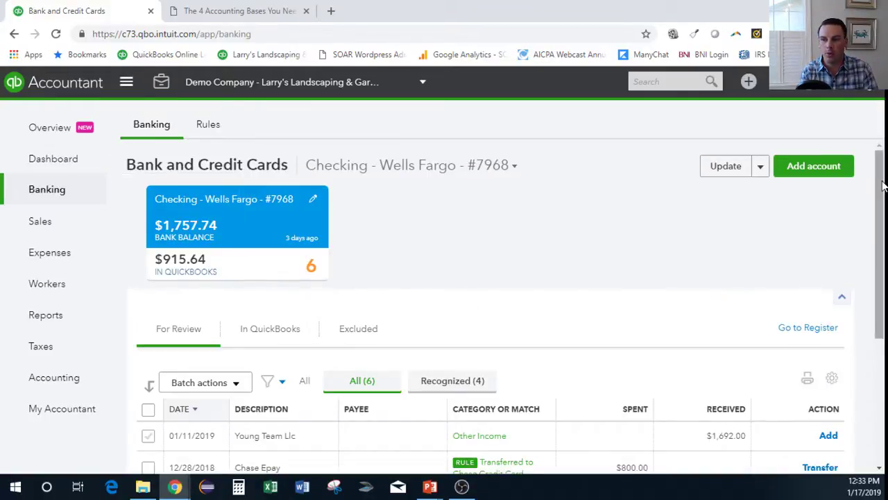
left_click_drag(882, 188, 871, 295)
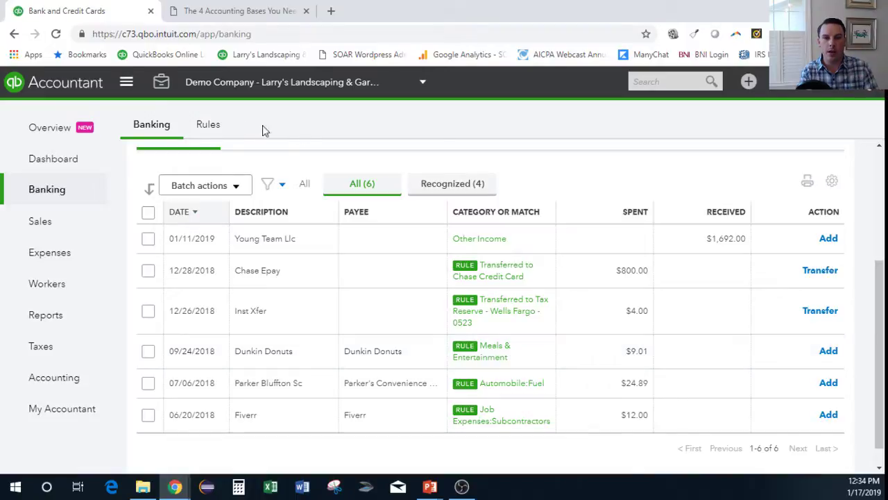
Step: Go to the bank rules list and open the Food & Beverage rule for editing
left_click(222, 124)
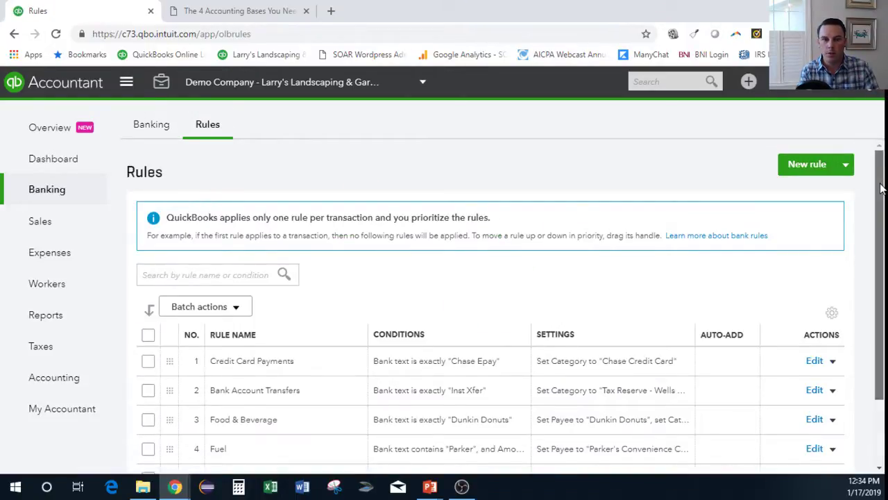
left_click_drag(880, 188, 871, 272)
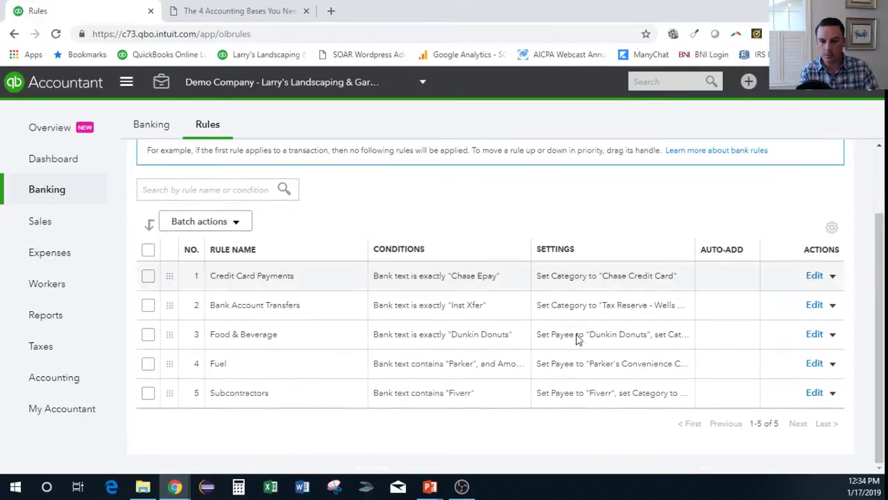
left_click(365, 336)
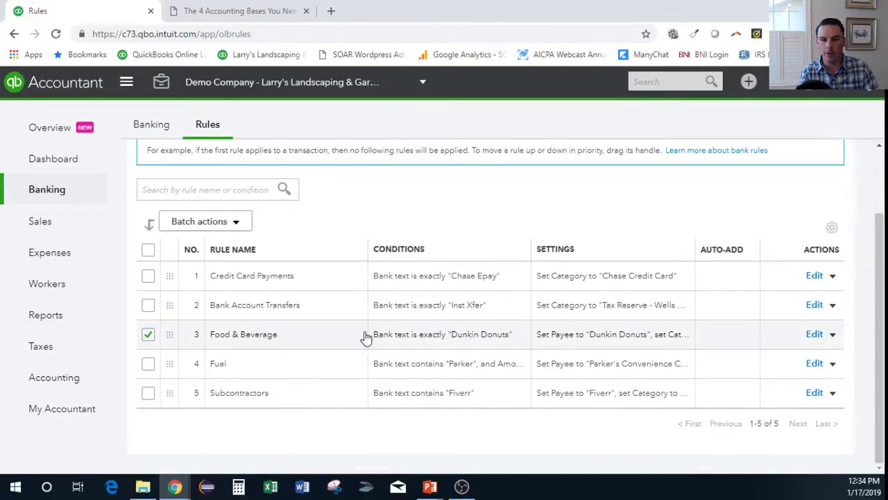
left_click(814, 337)
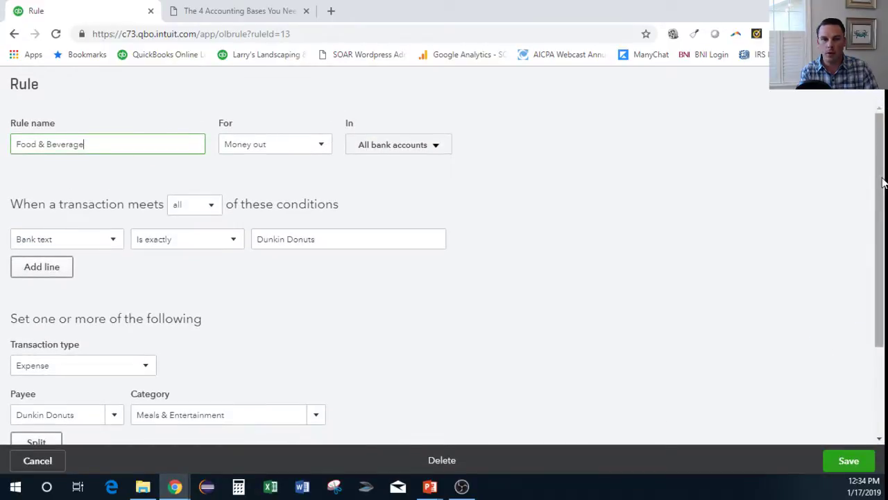
Step: Examine the rule's bank accounts, conditions, payee, category and auto-add option, then leave it without saving
left_click_drag(882, 182, 882, 199)
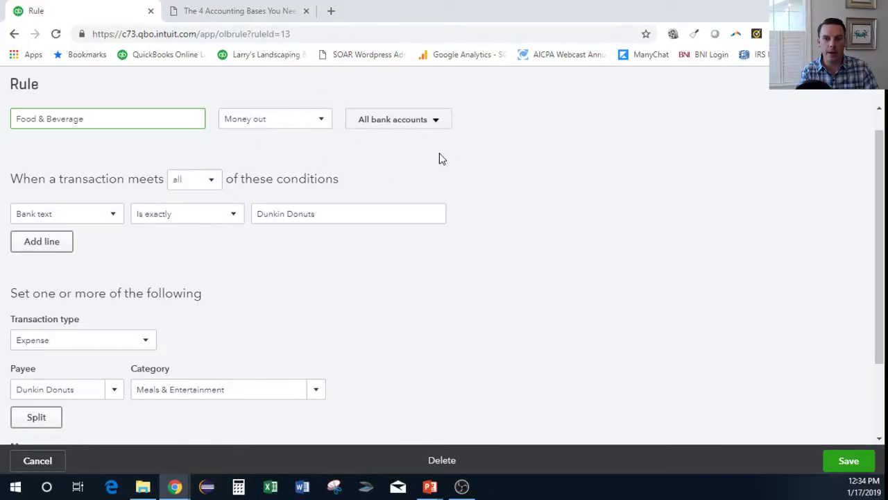
left_click(435, 119)
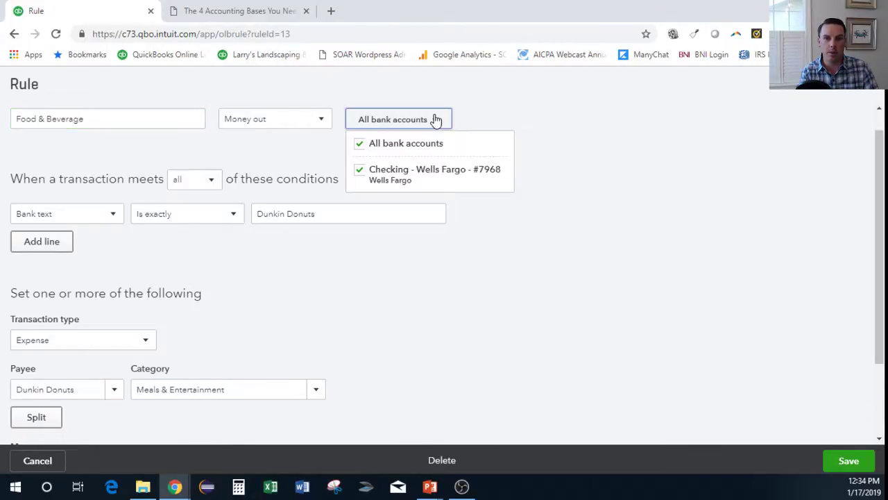
left_click(510, 121)
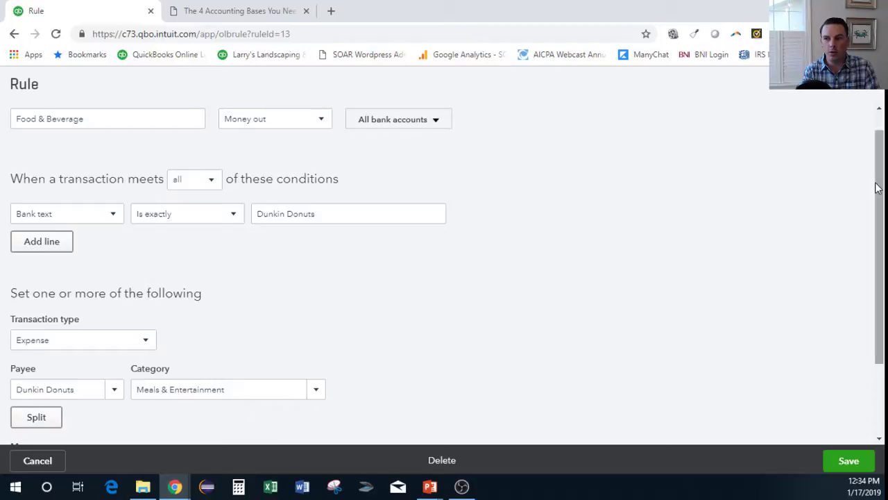
left_click_drag(876, 192, 869, 249)
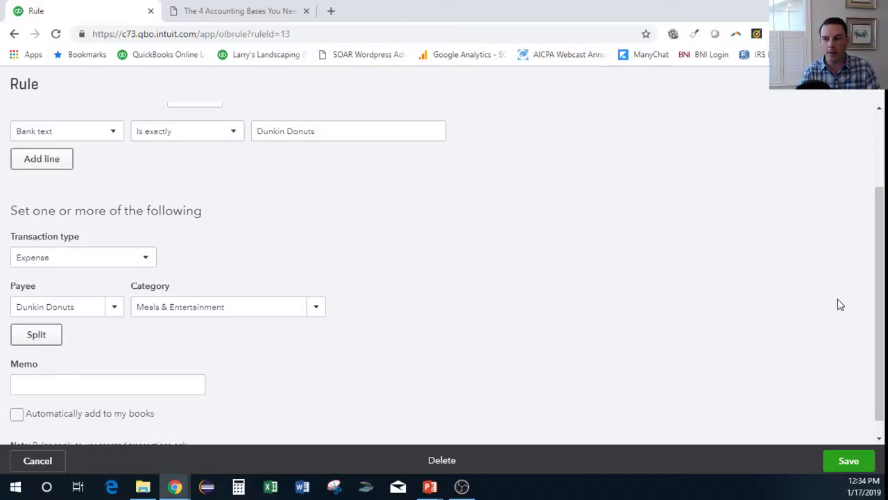
left_click_drag(878, 313, 878, 347)
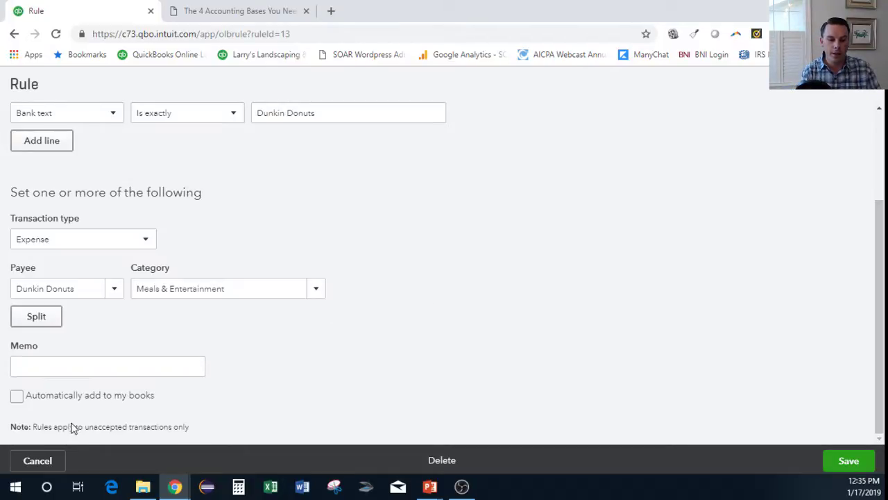
left_click(53, 464)
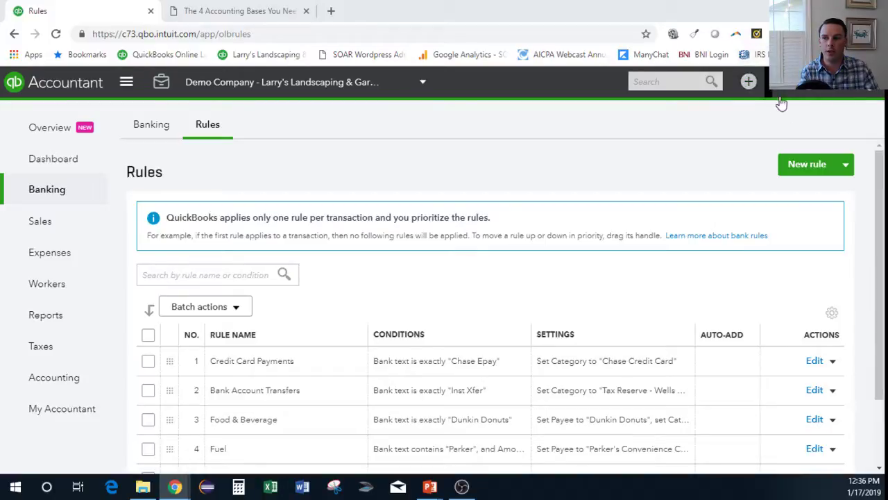
Step: Open the company's Recurring Transactions list
left_click(784, 99)
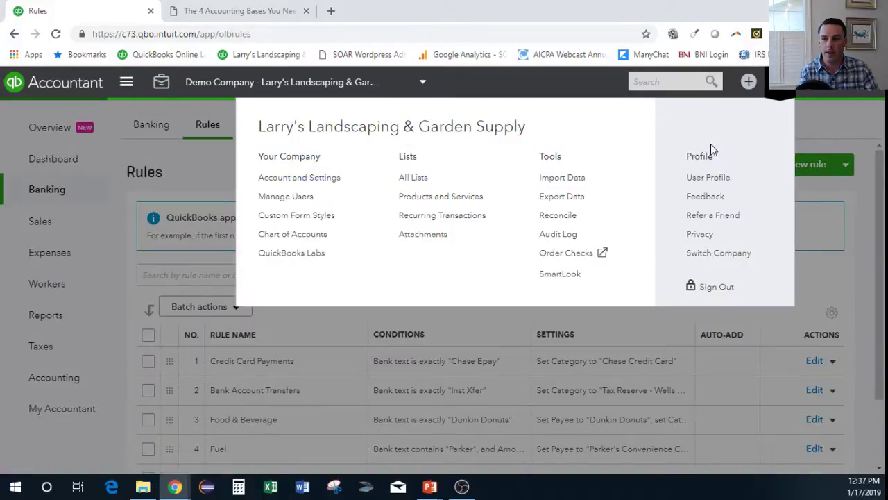
left_click(465, 217)
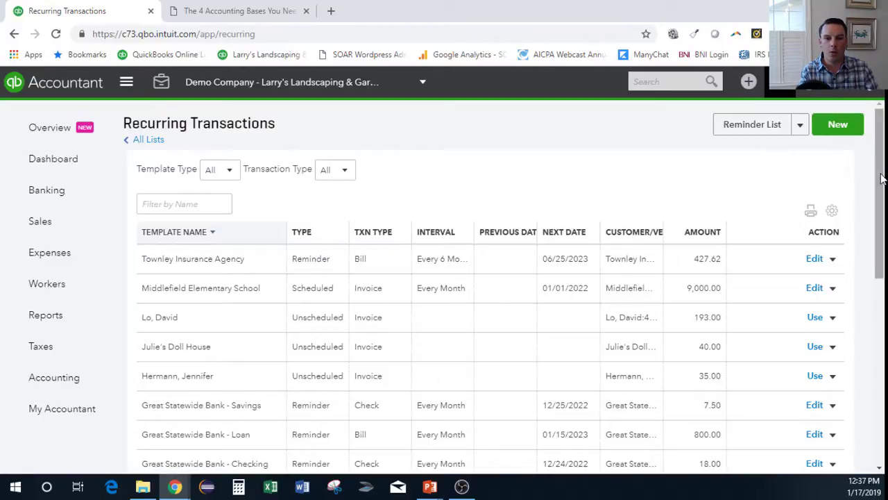
left_click(839, 126)
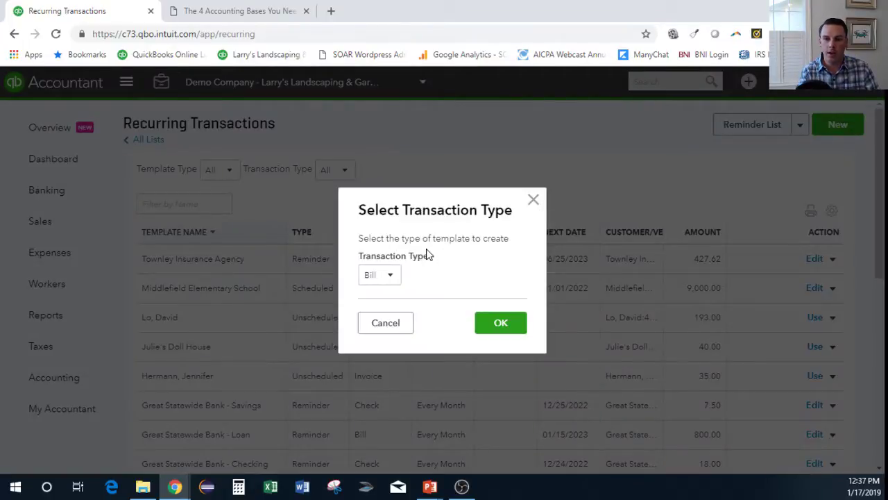
left_click(393, 278)
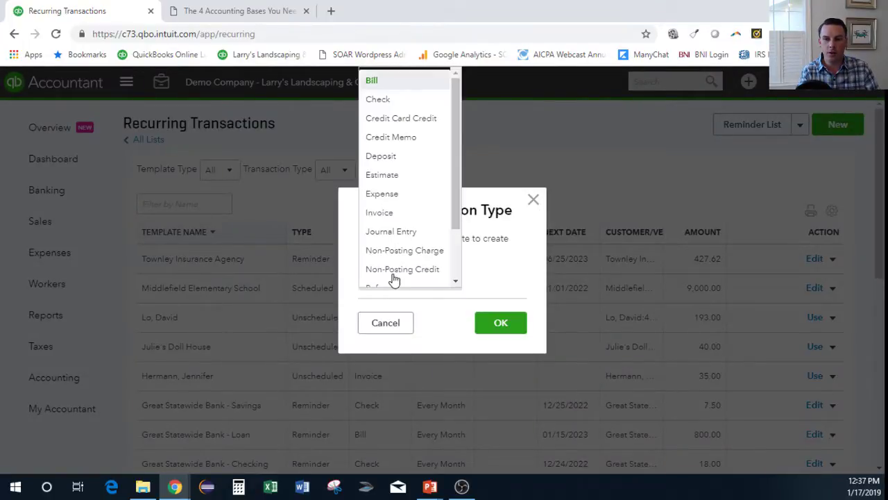
left_click(397, 195)
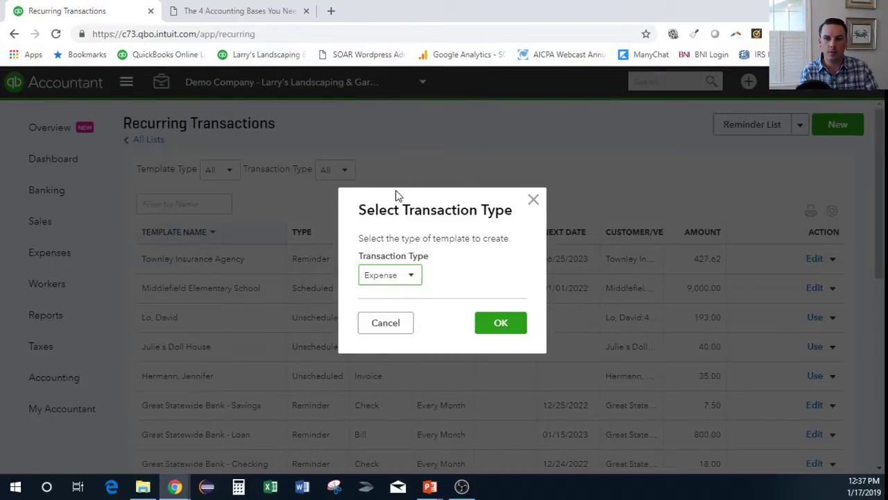
left_click(501, 325)
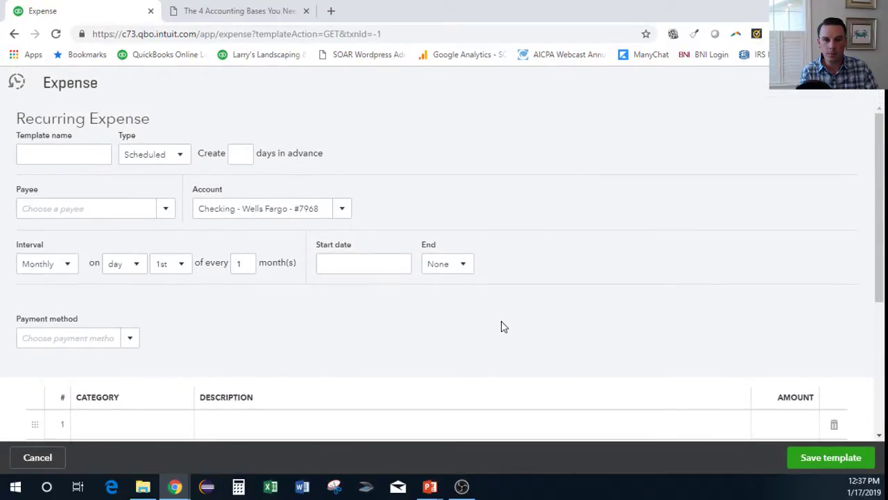
left_click(68, 146)
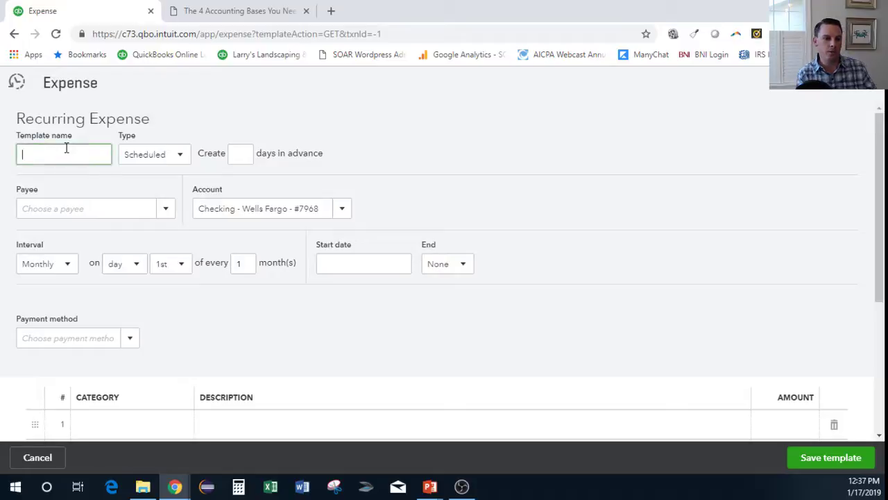
type("Depreciation")
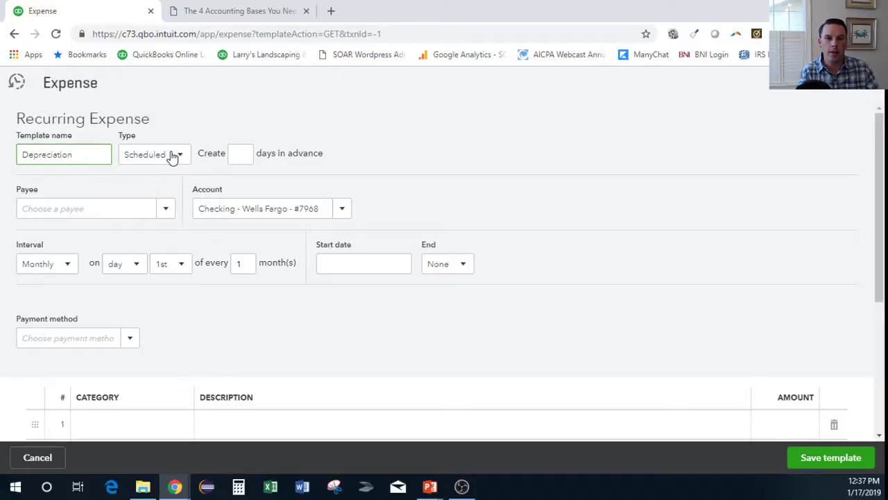
left_click(244, 153)
type("0")
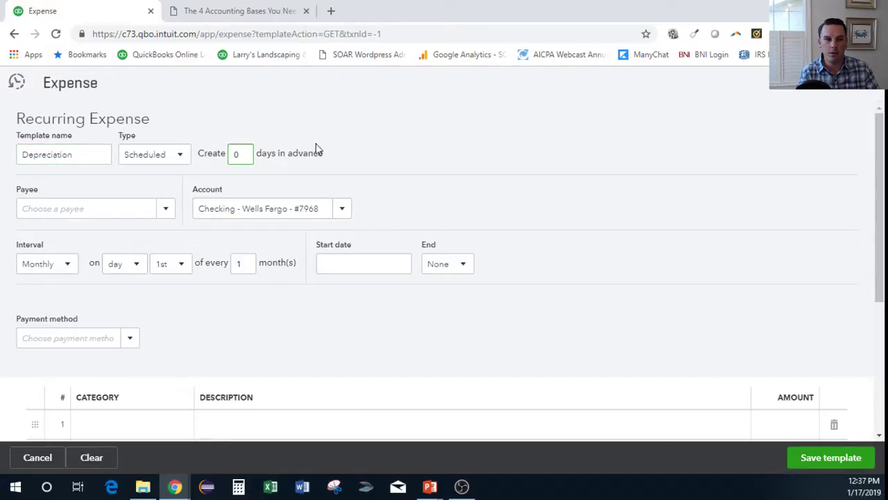
left_click(867, 92)
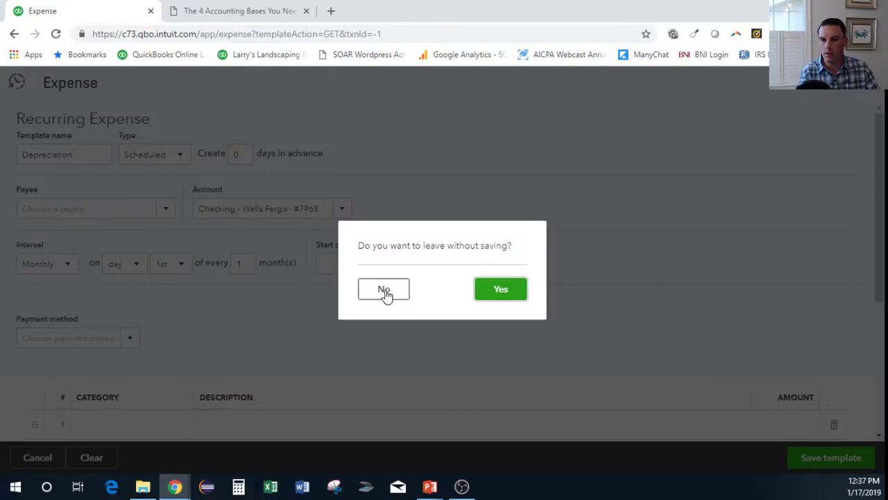
left_click(500, 291)
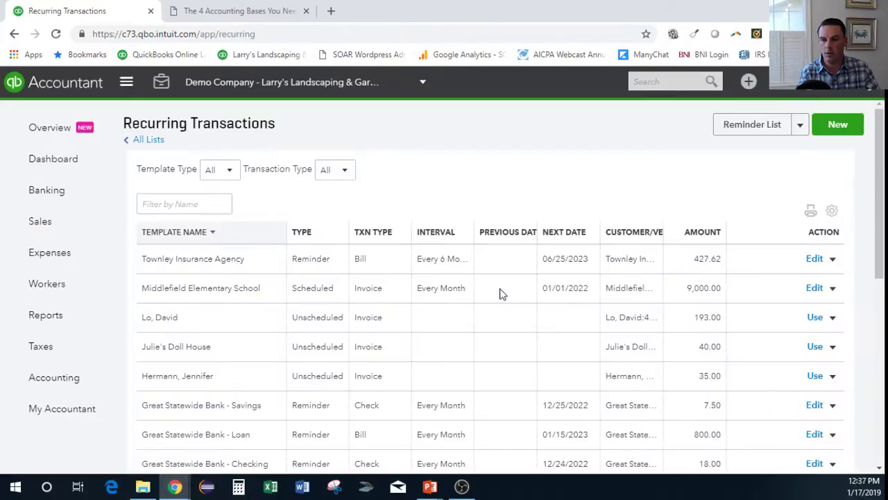
Step: Create a new recurring transaction template of the Journal Entry type
left_click(832, 123)
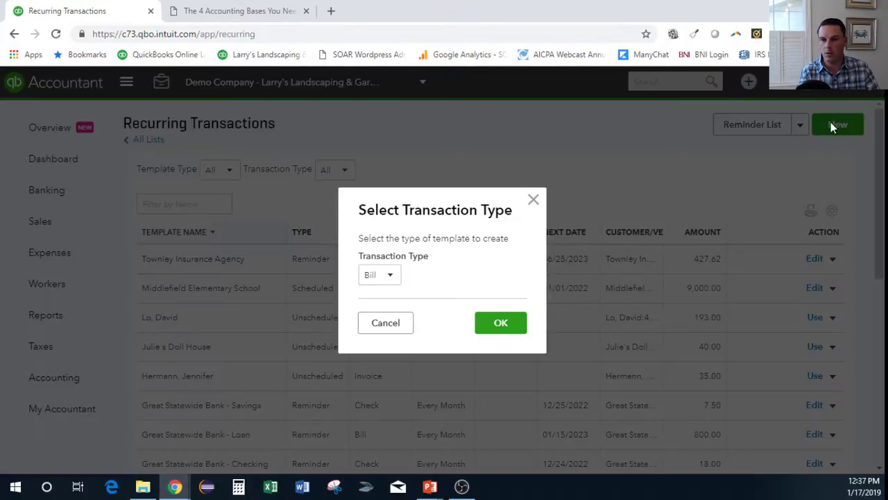
left_click(375, 277)
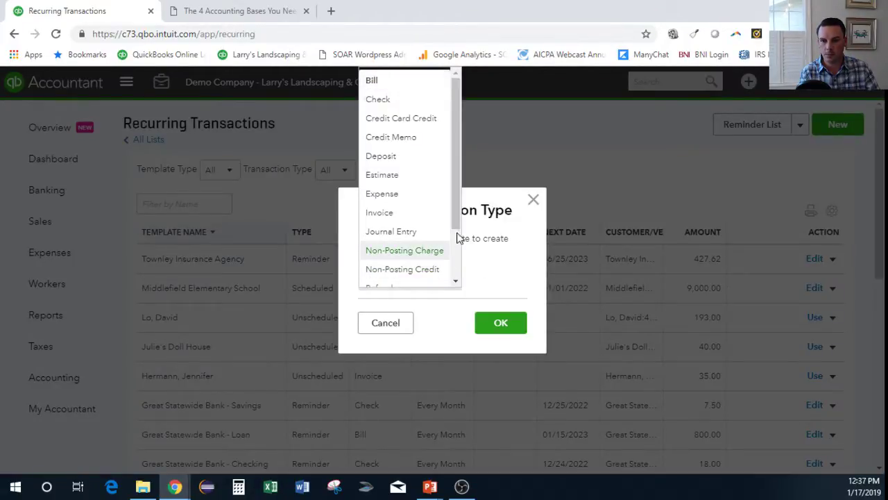
left_click(408, 229)
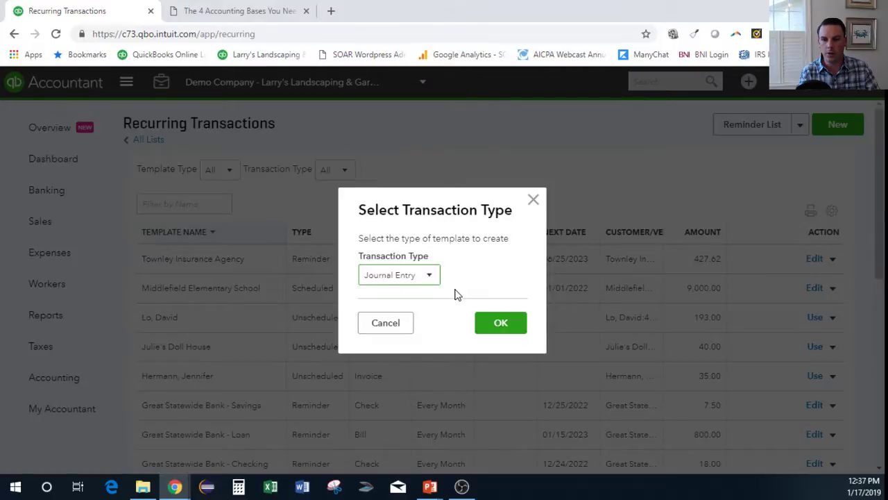
left_click(510, 328)
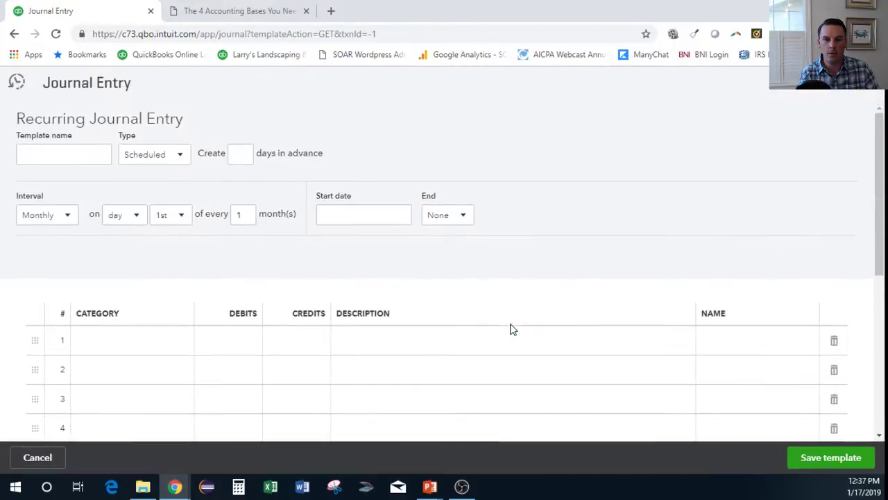
Step: Name the recurring journal entry template Depreciation and have it created 0 days in advance
left_click(80, 152)
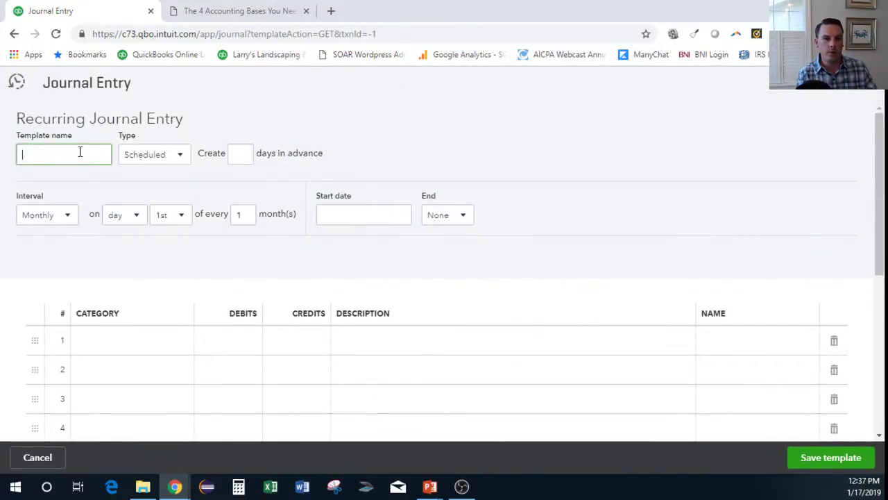
type("Depre")
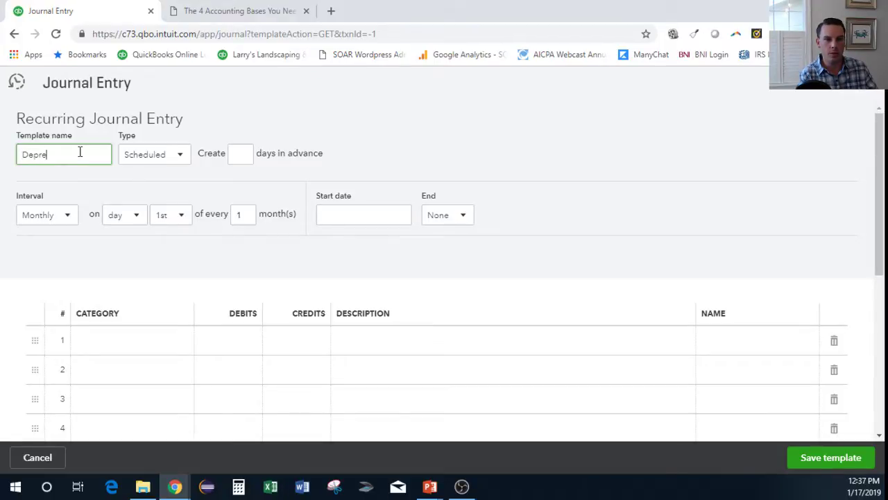
type("ciation")
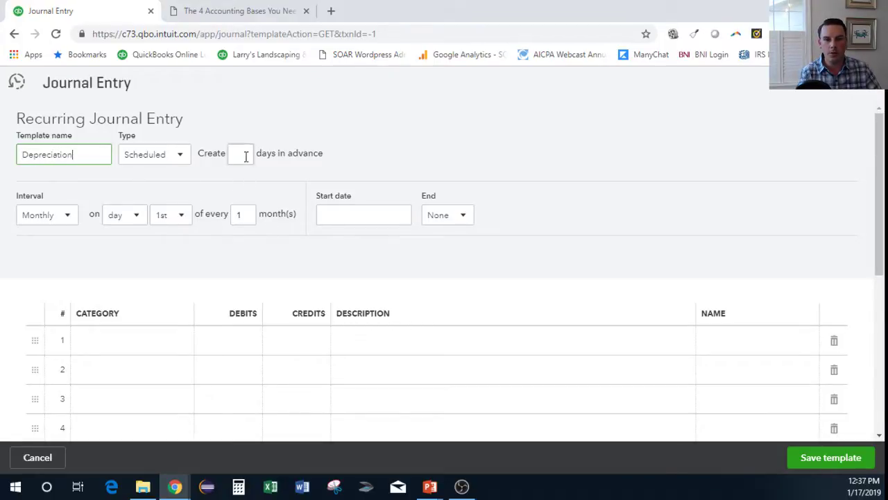
left_click(246, 157)
type("0")
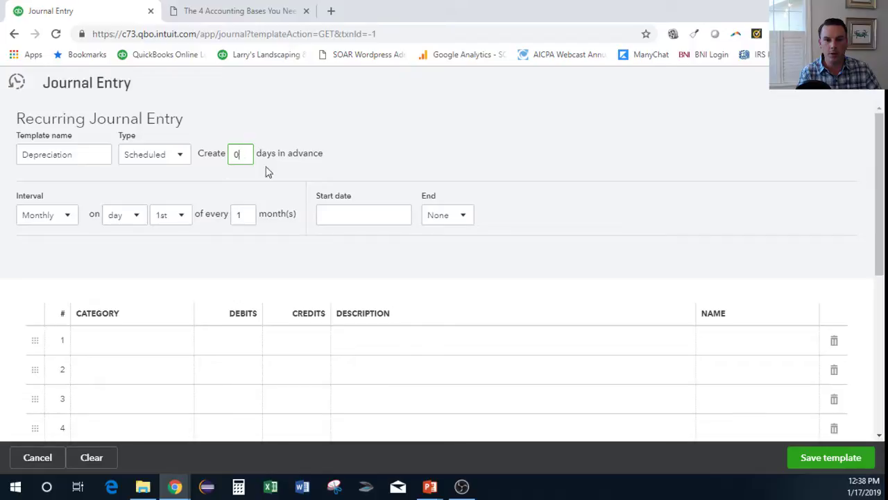
Step: Schedule the monthly recurring entry on the 28th day, with a start date of 01/28/2019
left_click(172, 221)
left_click_drag(186, 239, 193, 417)
left_click(175, 419)
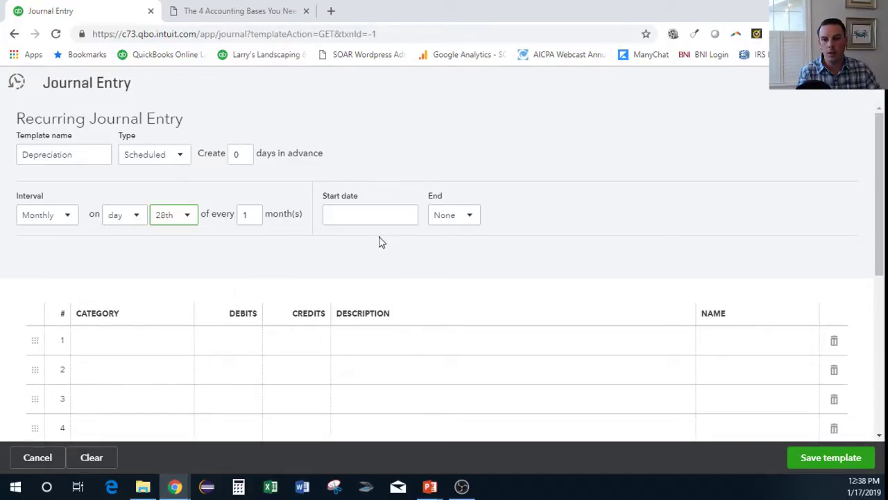
left_click(366, 211)
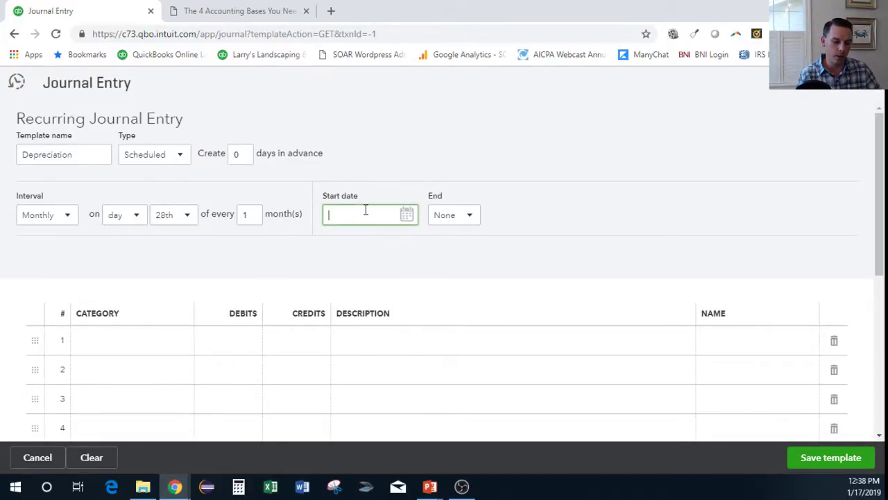
type("01")
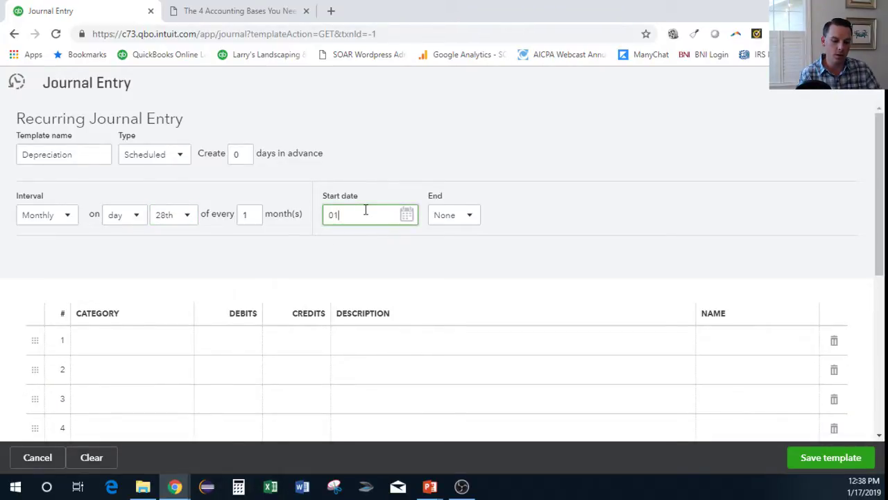
type("282019")
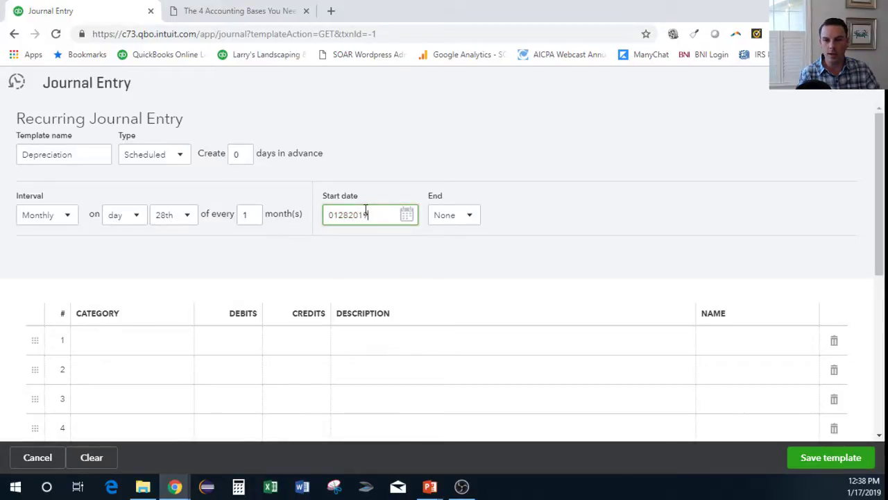
left_click(412, 159)
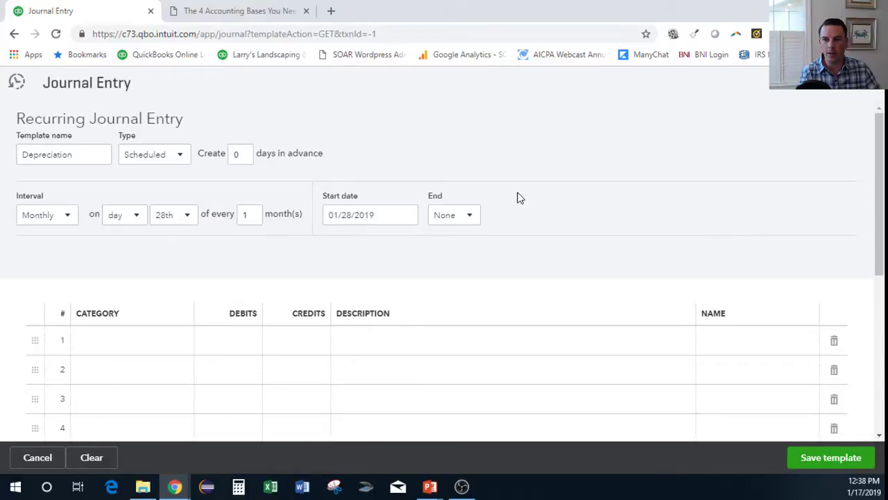
Step: Set the recurring schedule to end after 36 occurrences
left_click(443, 215)
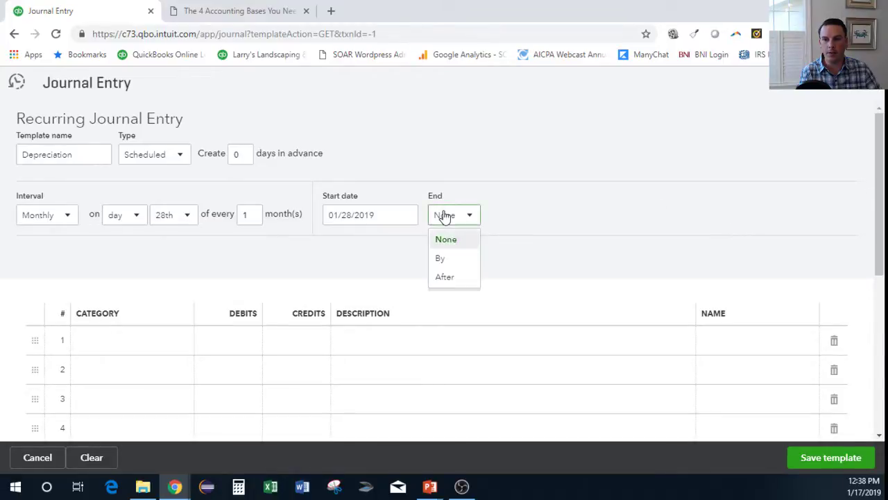
left_click(445, 277)
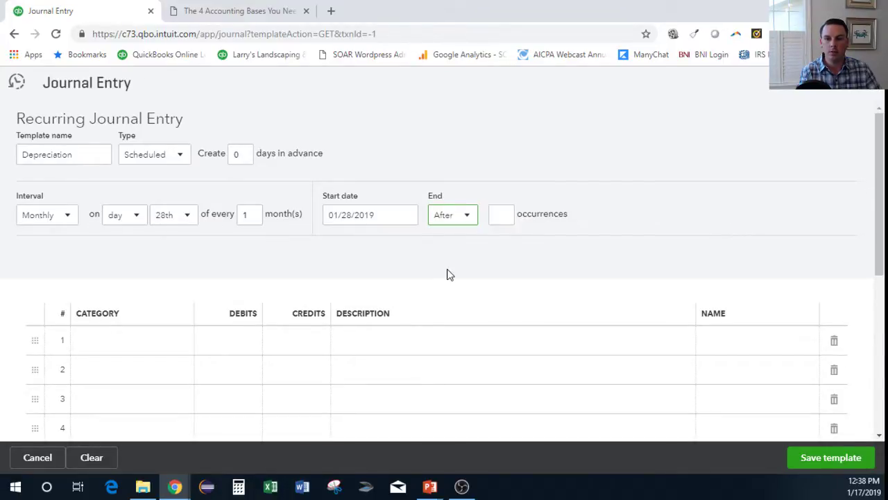
left_click(499, 208)
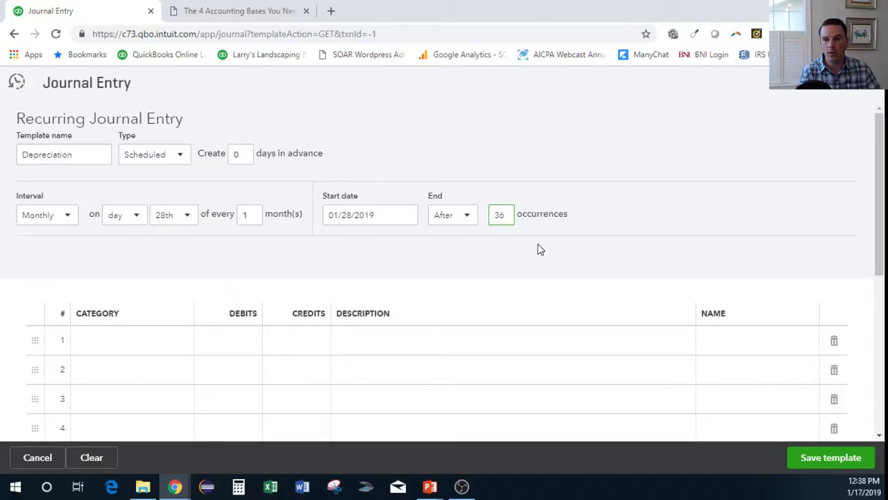
left_click(540, 261)
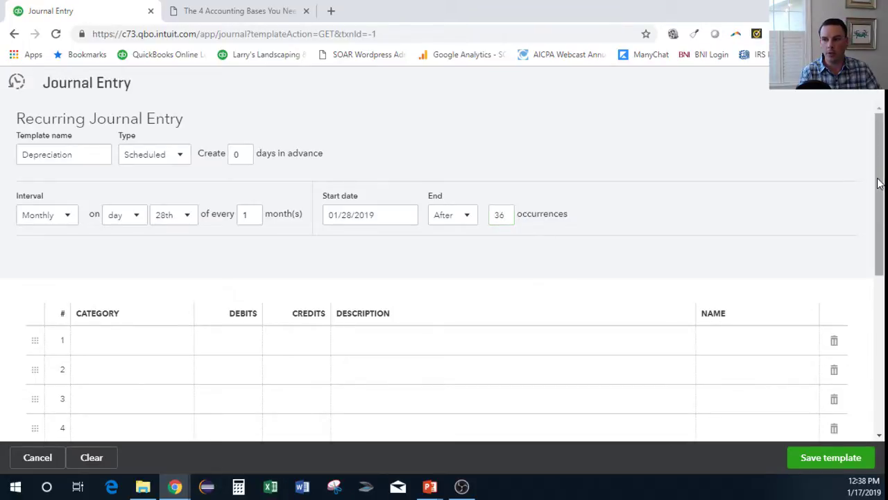
Step: Assign the Depreciation expense account as the category of journal line 1
left_click_drag(879, 182, 875, 230)
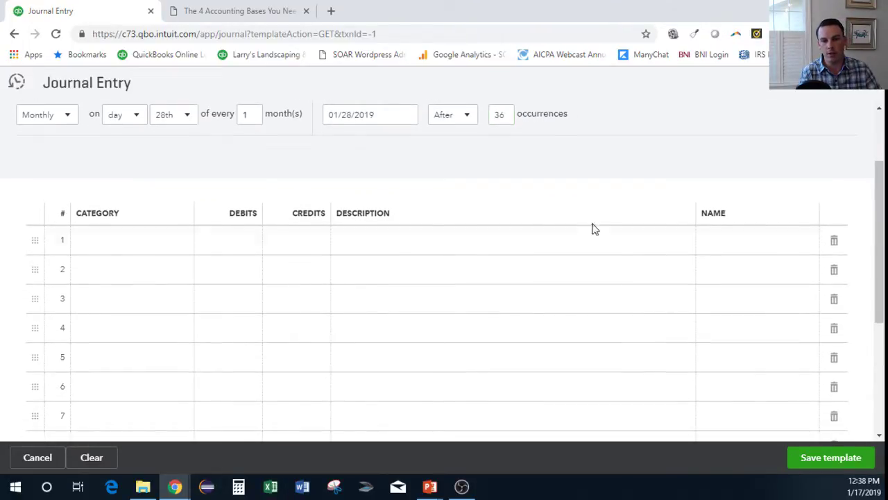
left_click(79, 240)
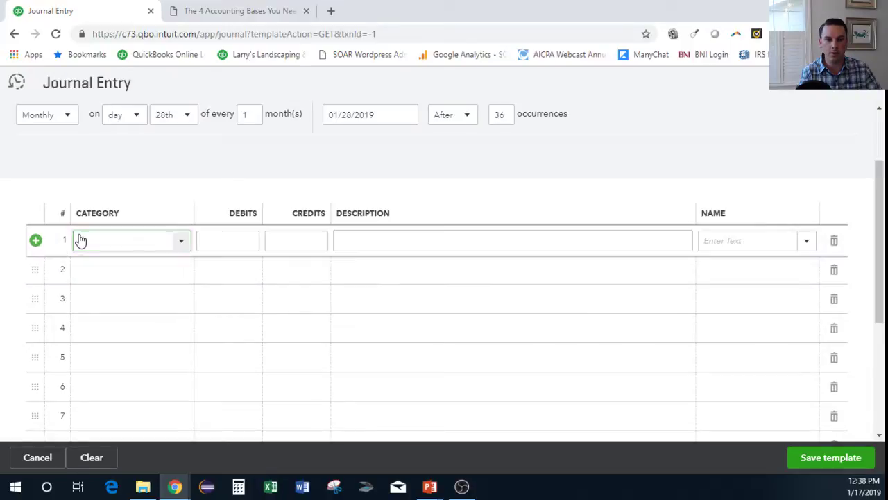
left_click(188, 244)
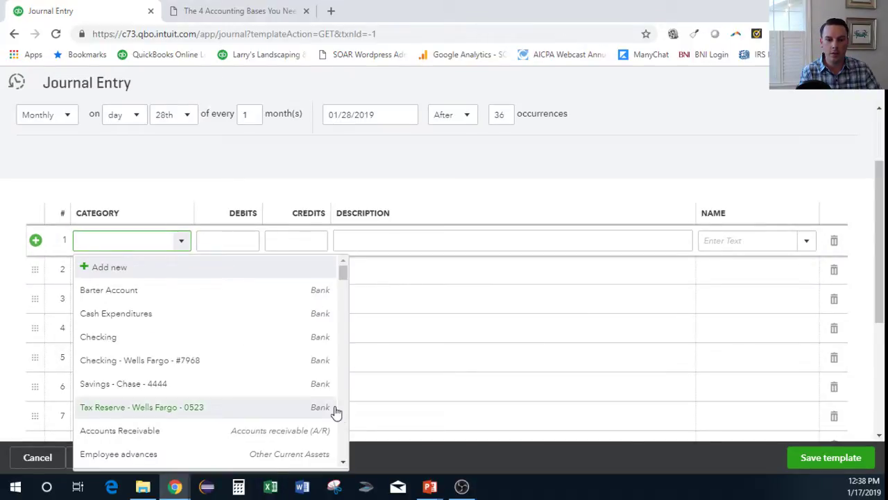
scroll(343, 402, "down", 10)
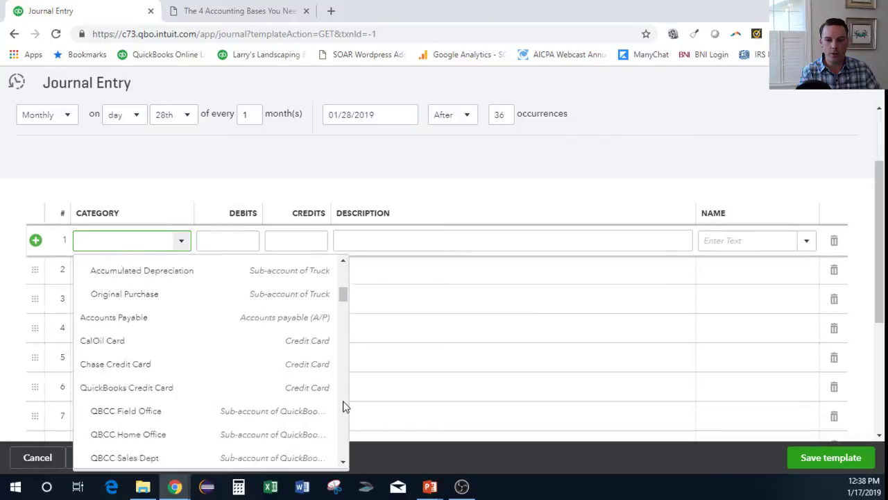
scroll(345, 404, "down", 8)
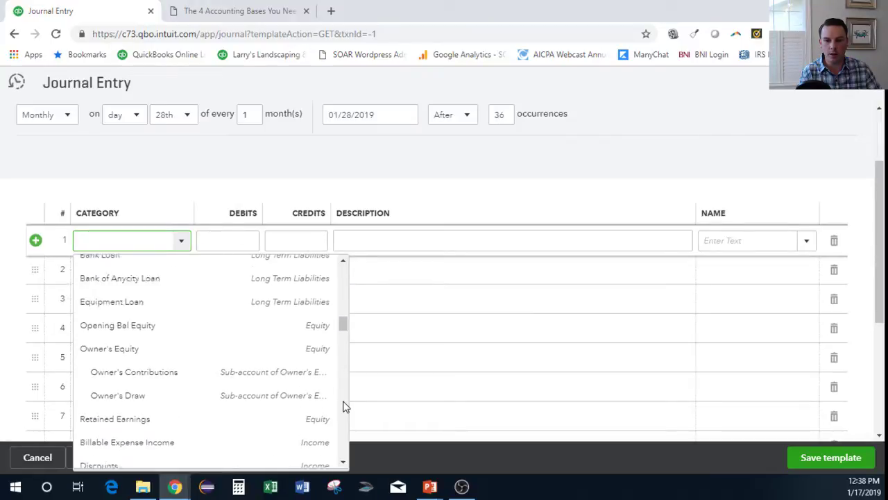
scroll(345, 404, "down", 10)
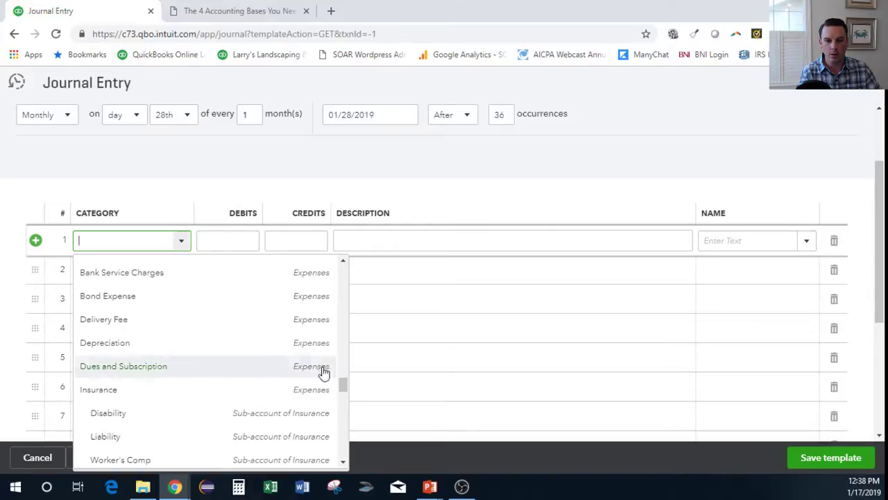
left_click(312, 343)
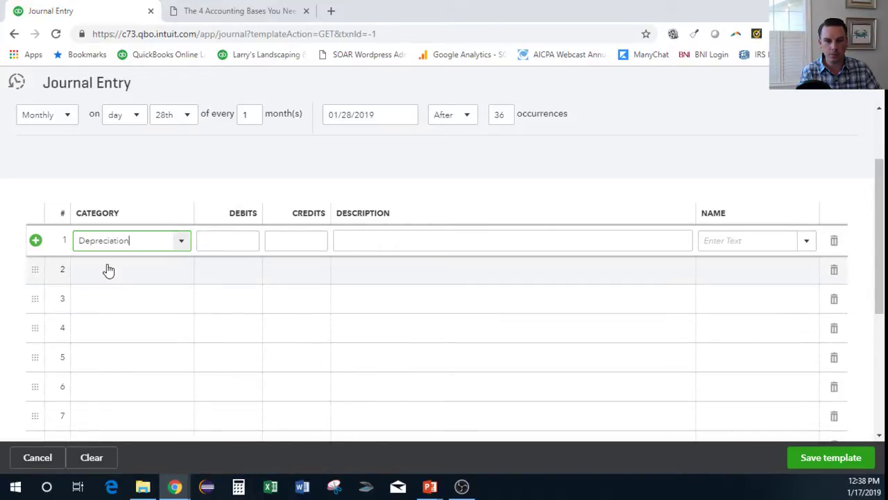
Step: Look through the available accounts for a suitable accumulated depreciation category on journal line 2
left_click(107, 270)
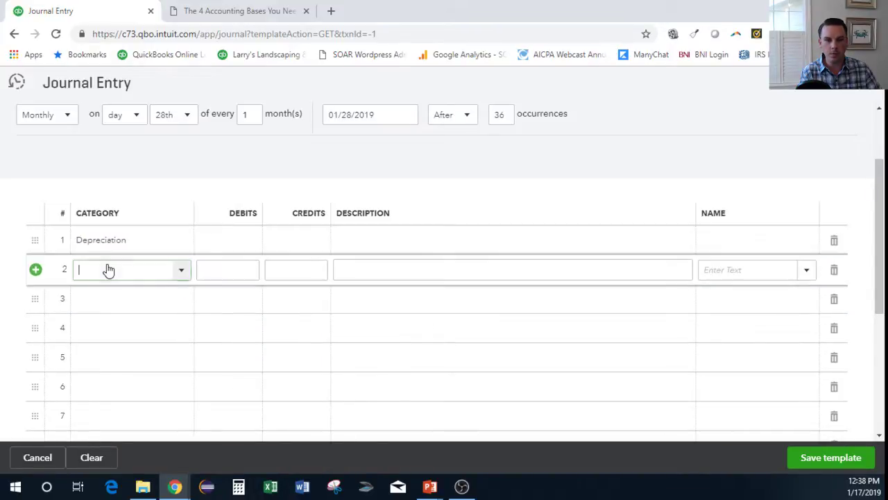
left_click(178, 278)
scroll(344, 416, "down", 10)
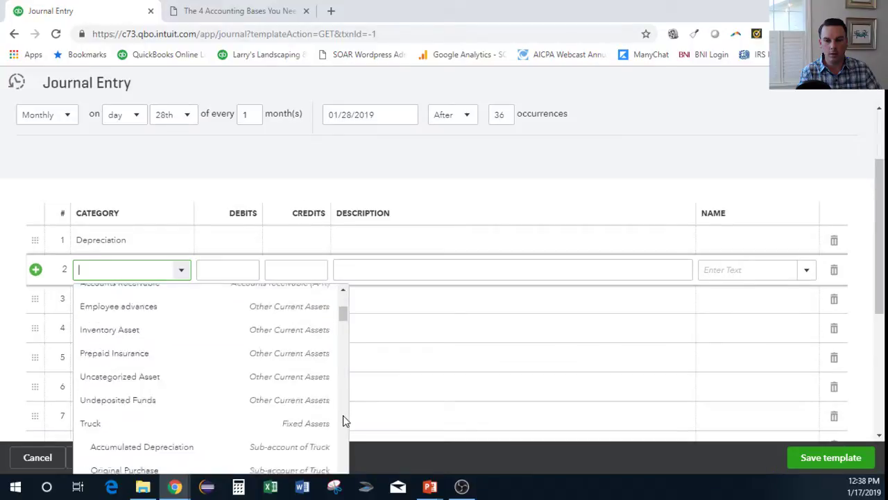
scroll(344, 420, "down", 3)
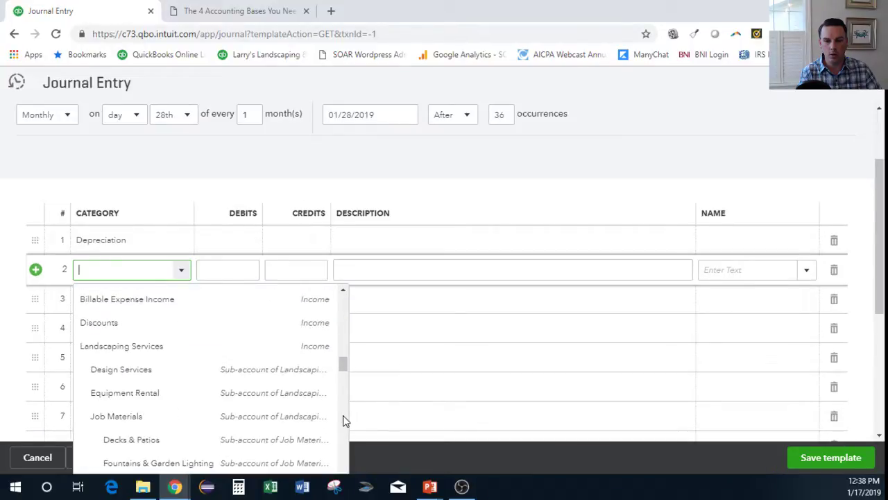
scroll(348, 312, "up", 4)
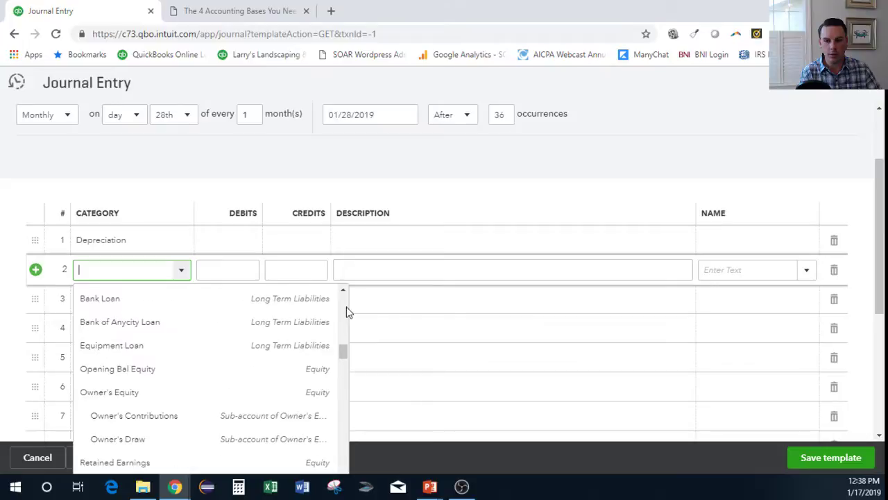
scroll(348, 313, "up", 3)
scroll(347, 305, "up", 3)
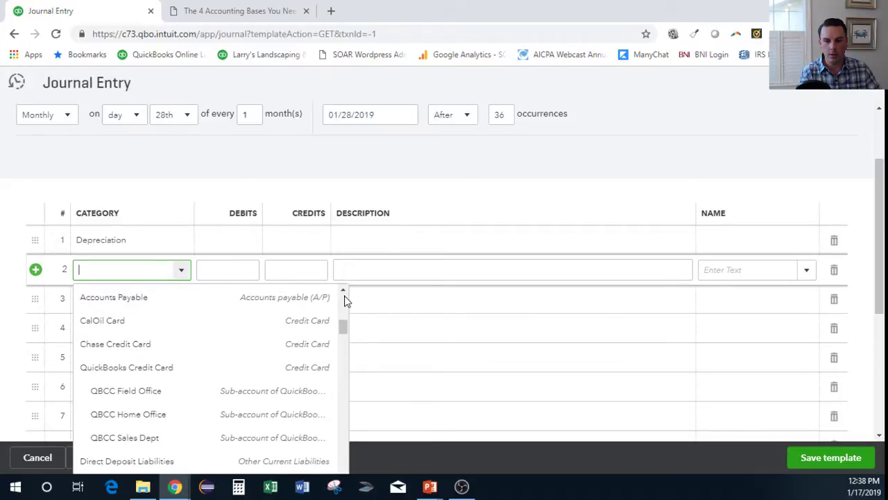
scroll(347, 300, "up", 3)
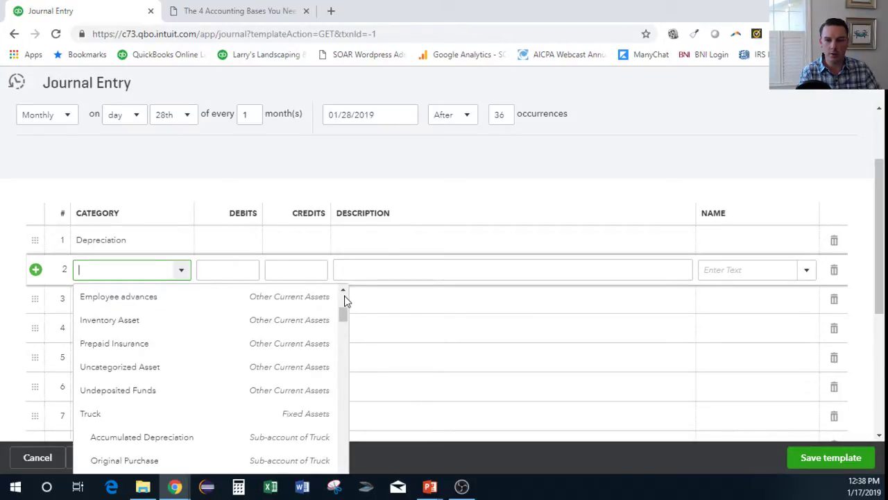
scroll(347, 300, "up", 5)
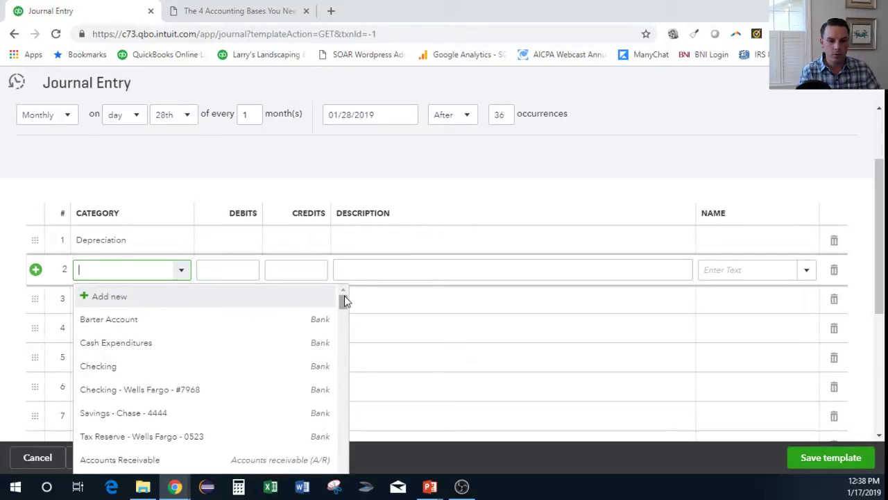
Step: Create the account Accumulated Depreciationation with type Bank and detail type Cash on hand, as the category of journal line 2
left_click(116, 268)
type("Accum")
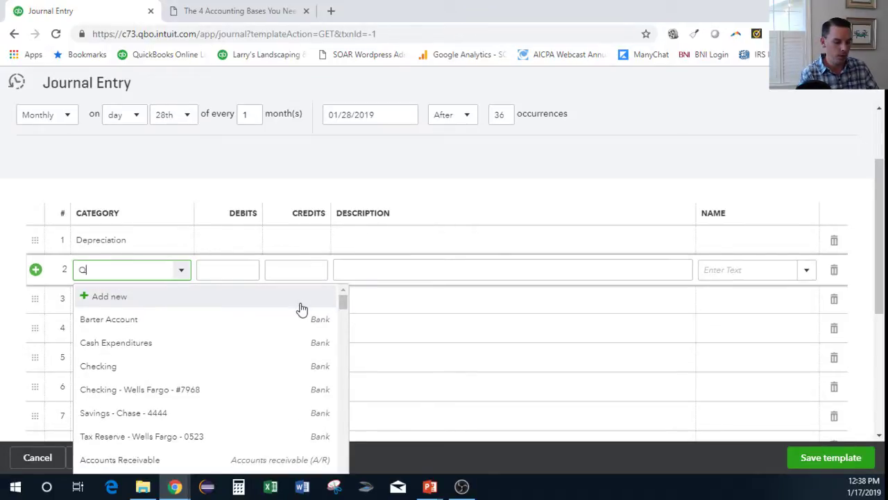
type("ula")
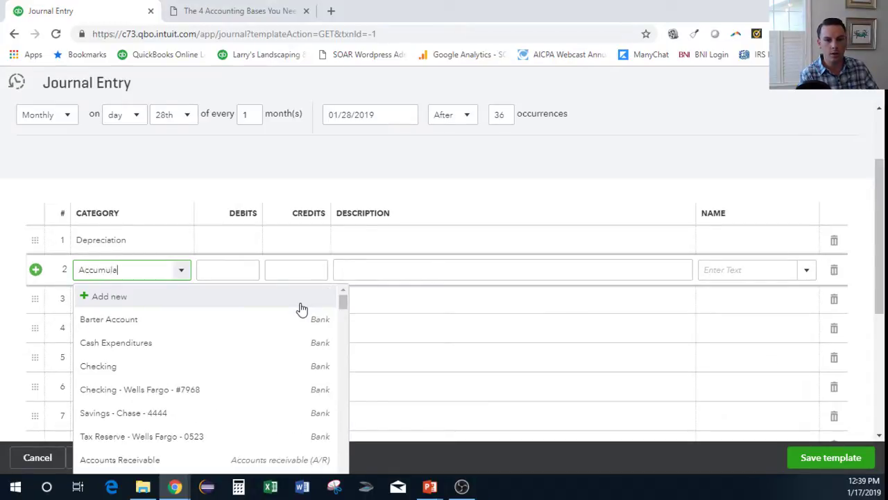
type("ted Depreciationation")
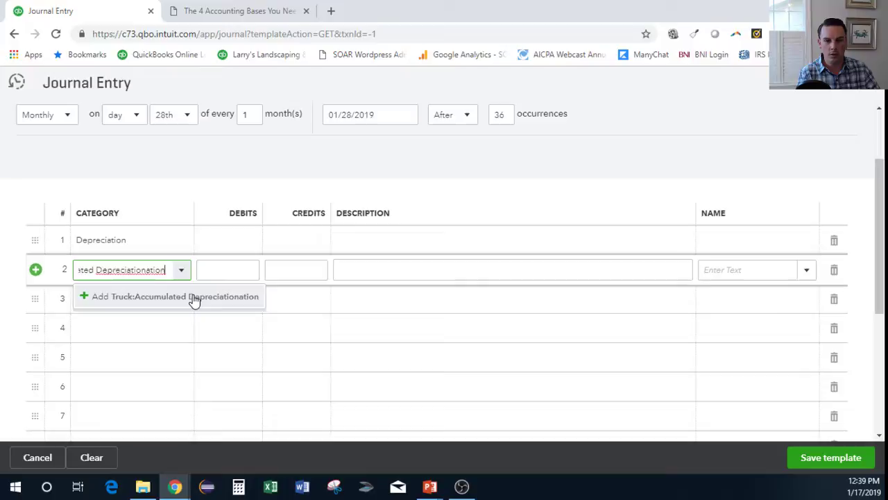
left_click(194, 300)
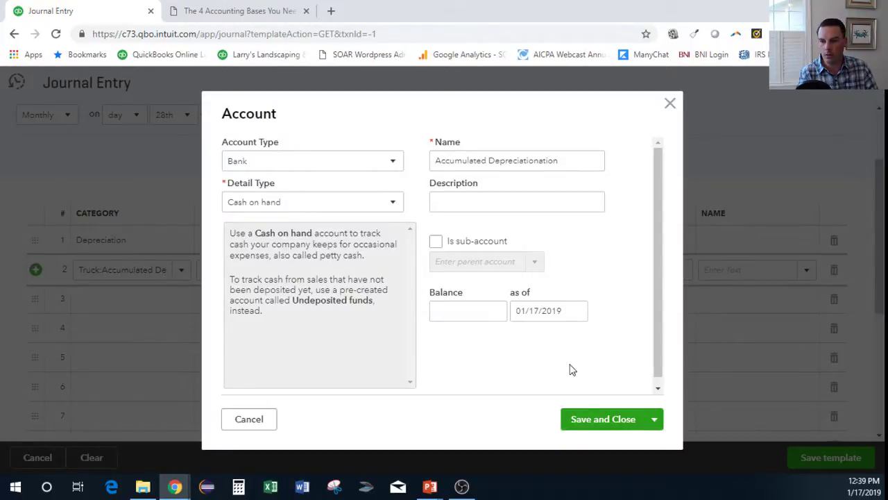
left_click(595, 422)
Step: Enter a 1,000 debit on the Depreciation line and a 1,000 credit on the accumulated depreciation line
left_click(205, 233)
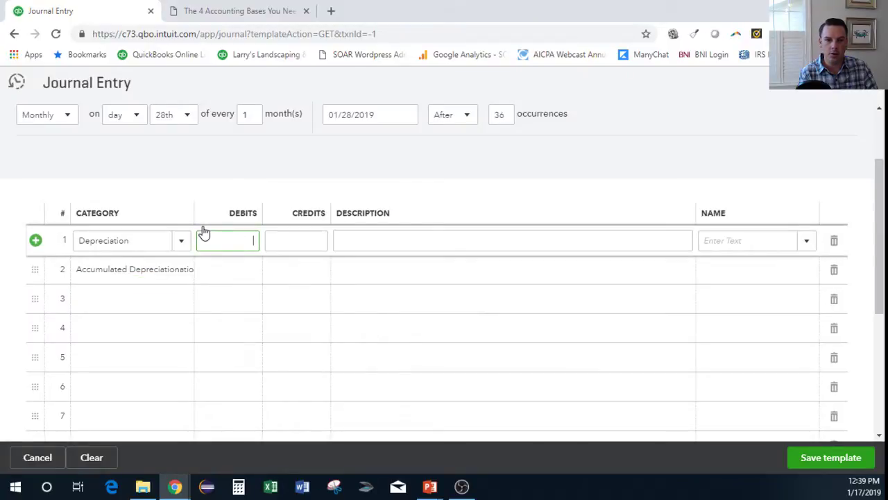
type("1,000")
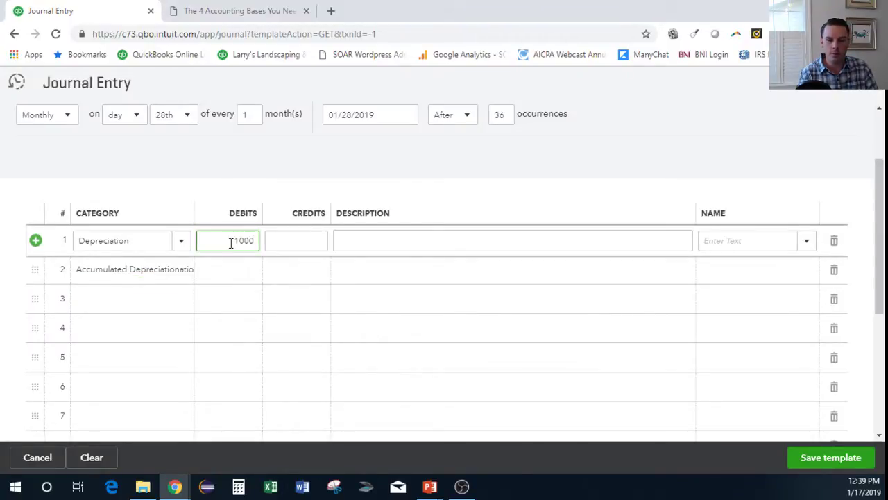
left_click(282, 271)
type("1,000")
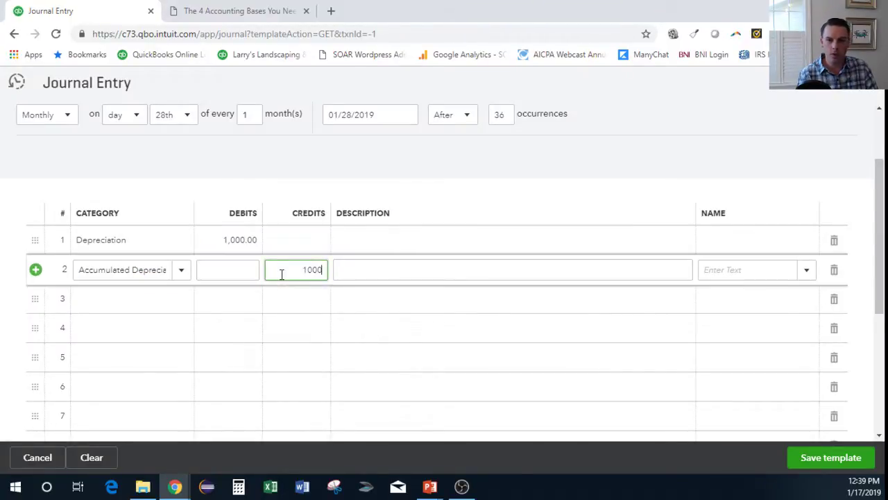
Step: Describe the Depreciation line as "Depreciation - Recurring Entry"
left_click(358, 237)
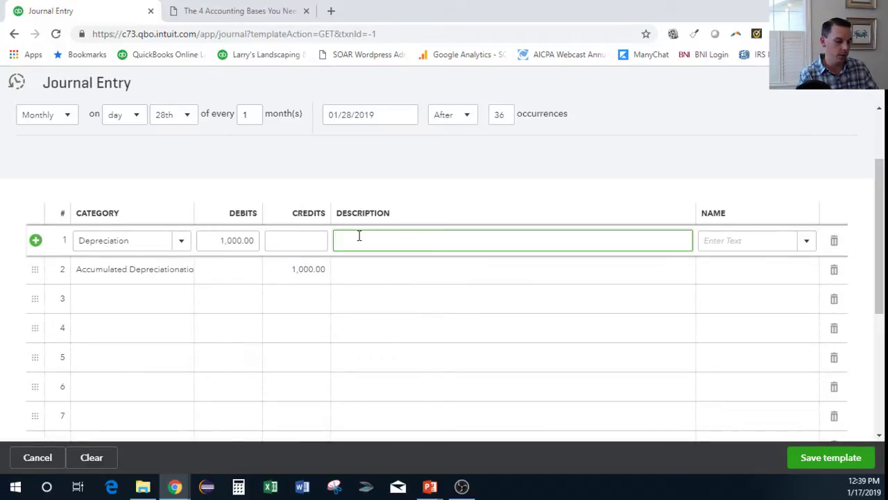
type("Depreciation")
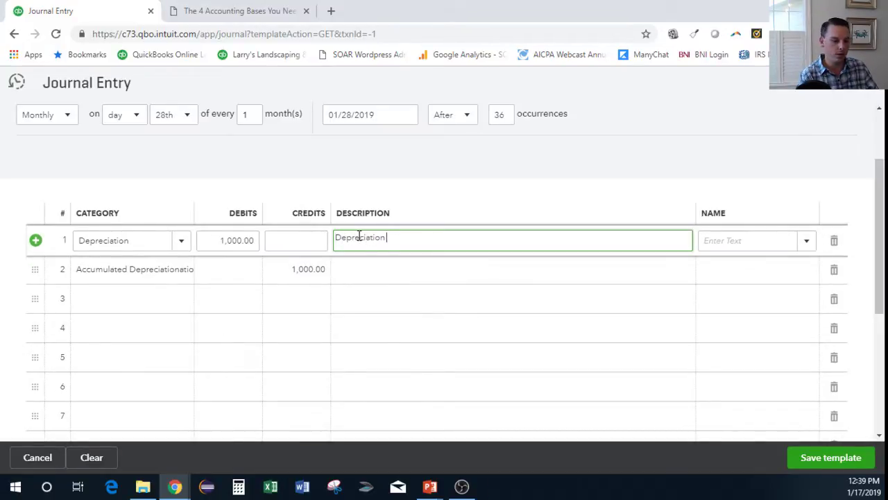
type(" - Recurring ")
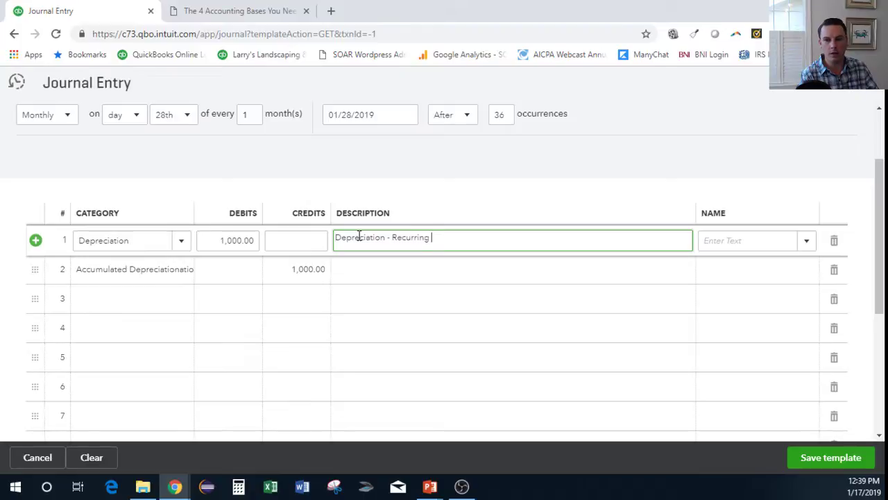
type("Entry")
Step: Copy the Depreciation line's description to the accumulated depreciation line and save the recurring journal entry template
double_click(359, 237)
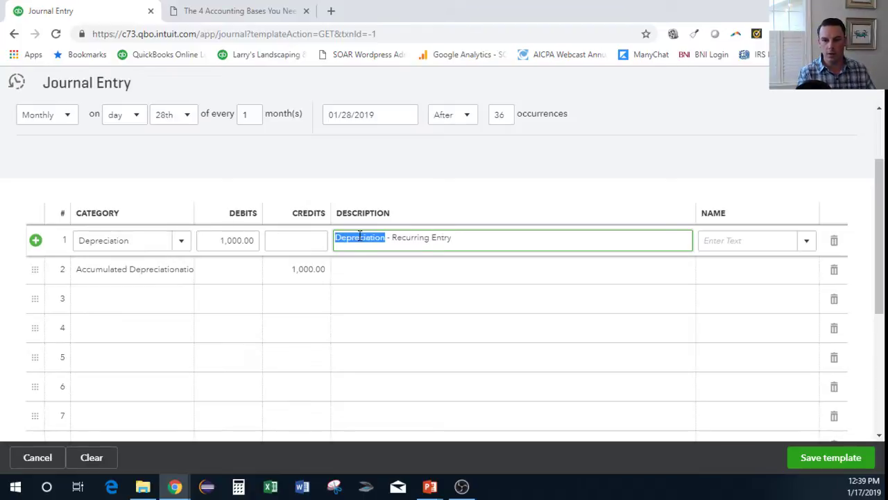
key("ctrl+shift+Right")
key("ctrl+shift+Right")
key("ctrl+shift+Right")
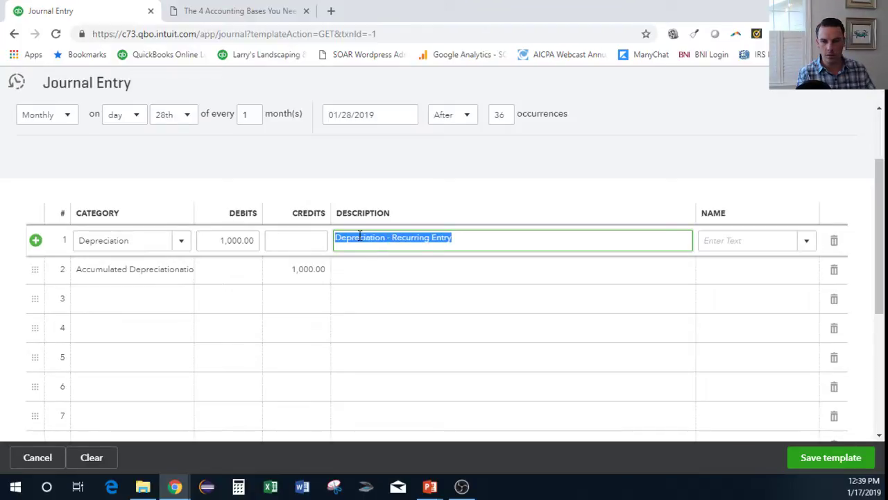
left_click(365, 281)
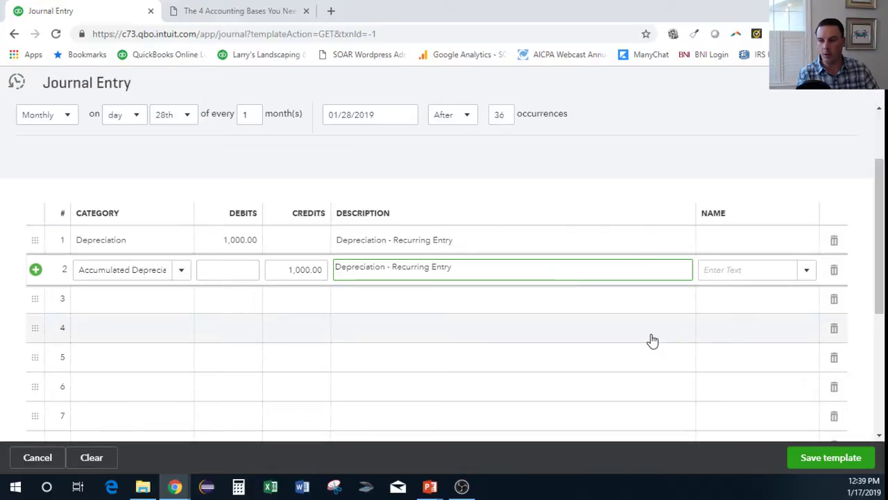
left_click_drag(882, 300, 885, 232)
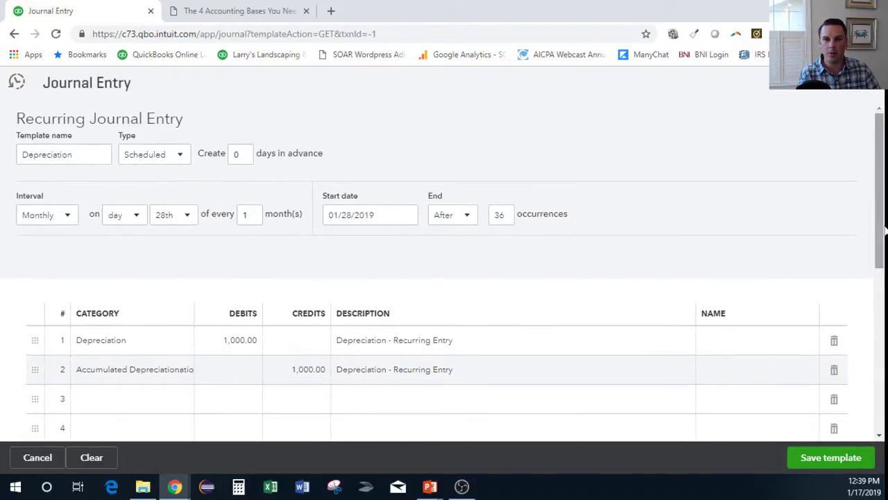
left_click(826, 459)
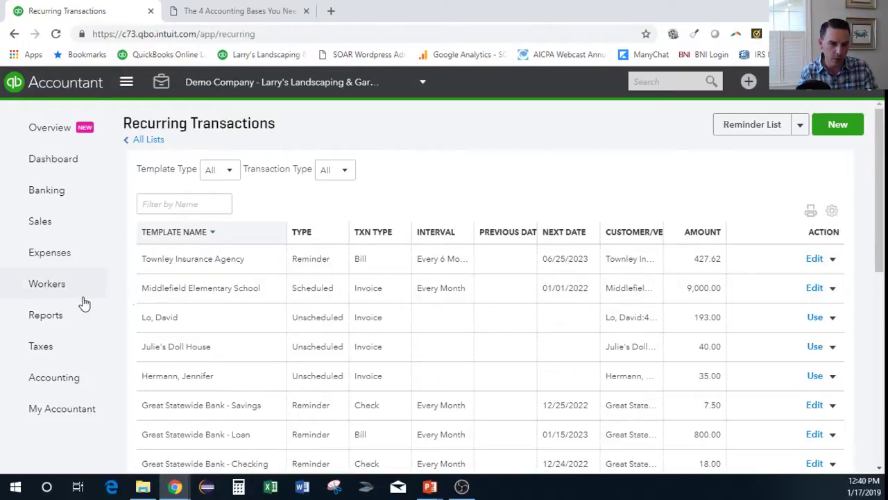
Step: Go to the Reports list and remove all four reports from Favorites
left_click(54, 316)
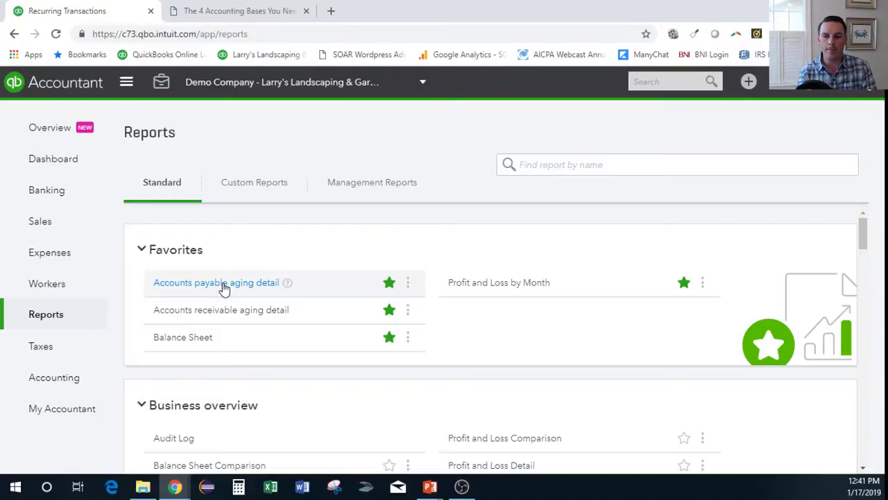
left_click(390, 282)
left_click(390, 310)
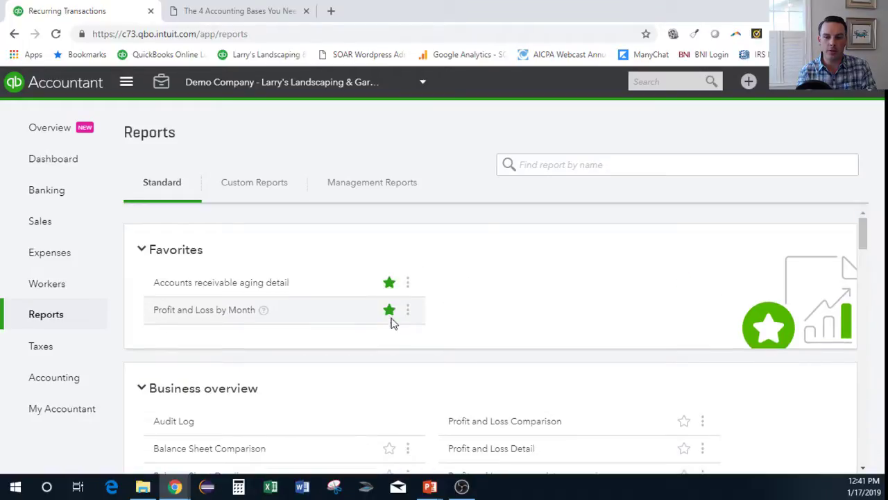
left_click(390, 309)
left_click(390, 282)
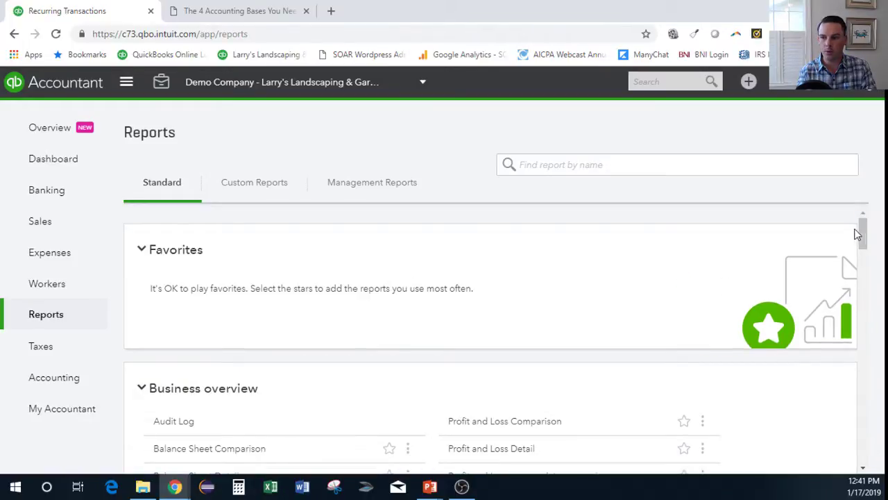
Step: Mark Balance Sheet and Profit and Loss by Month under Business overview as favorite reports
left_click_drag(859, 235, 864, 257)
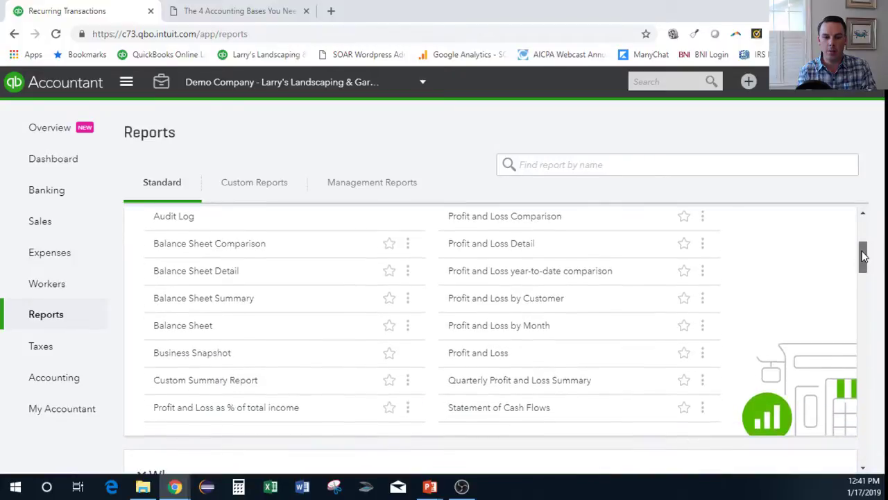
left_click(389, 326)
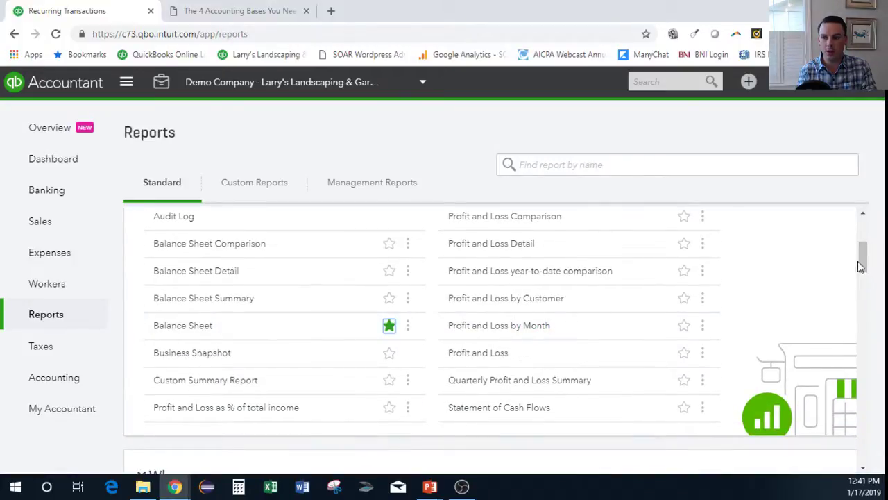
mouse_move(861, 266)
left_mouse_down()
mouse_move(867, 232)
mouse_move(867, 266)
left_mouse_up()
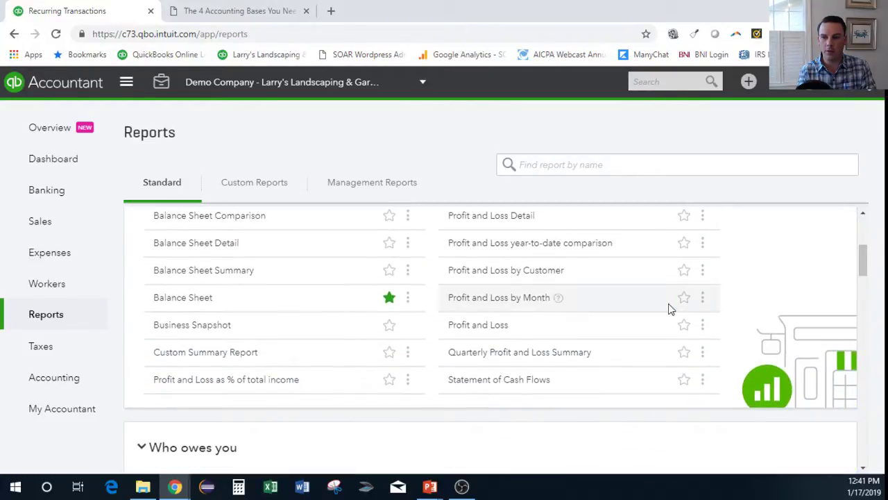
left_click(683, 298)
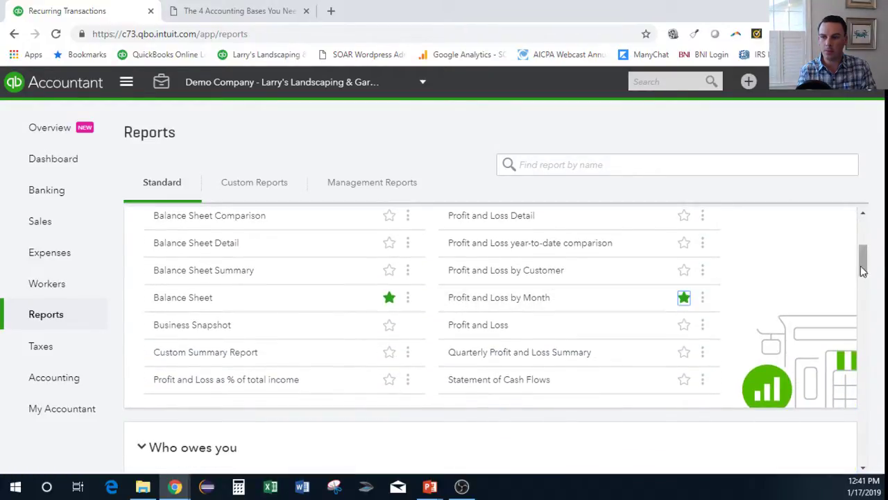
Step: Mark Accounts receivable aging detail and Accounts payable aging detail as favorite reports
scroll(864, 270, "down", 3)
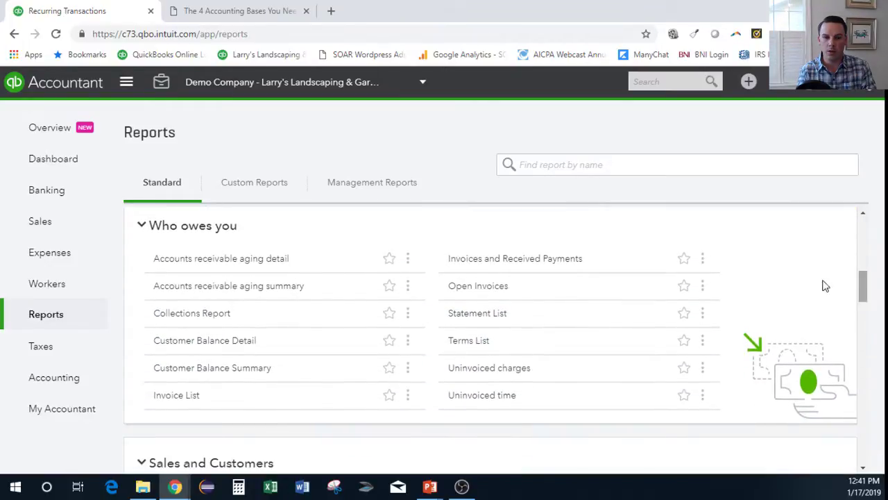
left_click(389, 259)
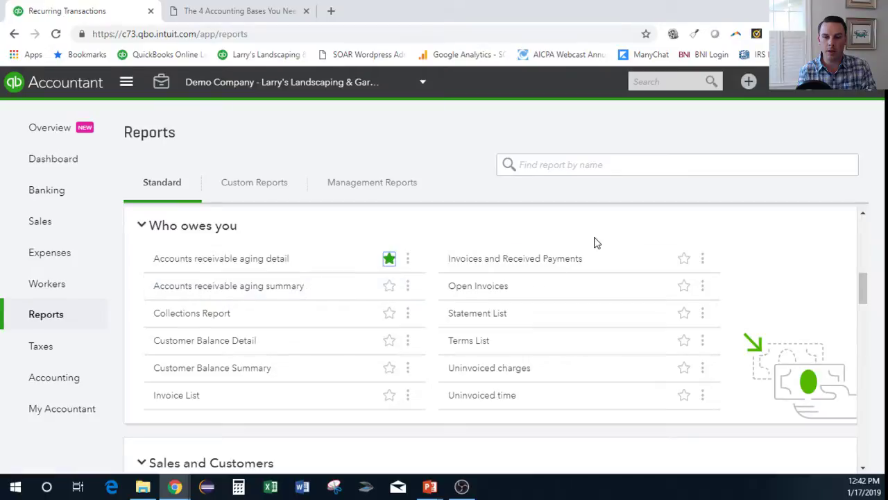
left_click_drag(864, 281, 864, 282)
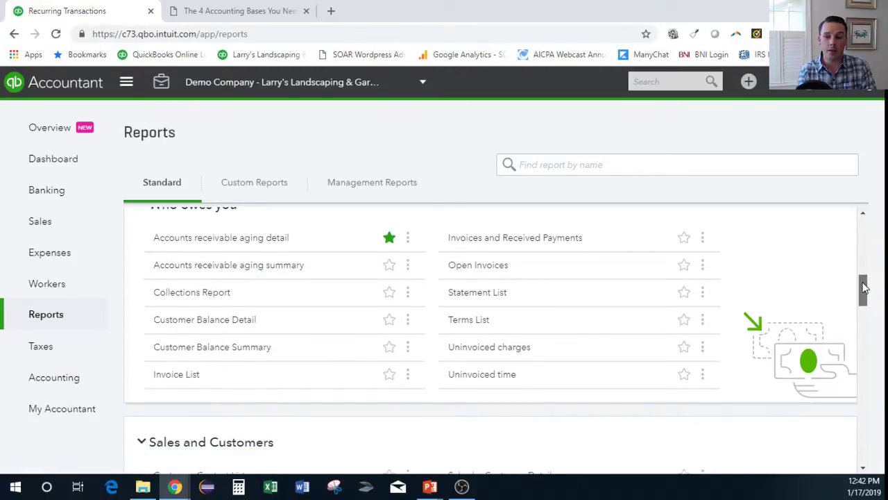
left_click_drag(864, 288, 863, 347)
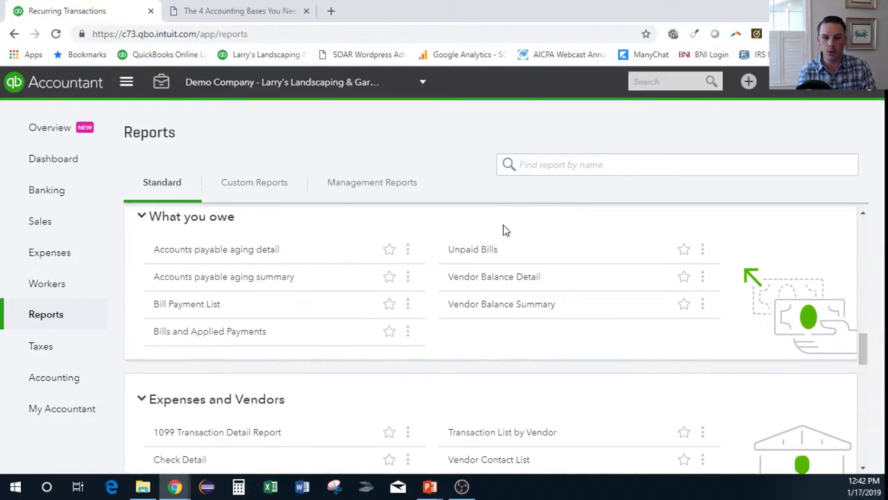
left_click(388, 250)
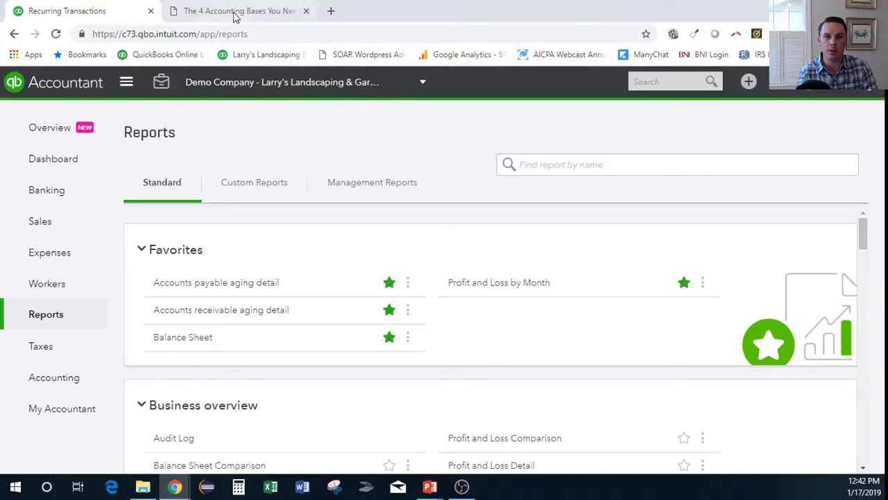
Step: View the bookmarked Profit and Loss by Month report and its settings, and return to the report list
left_click(260, 57)
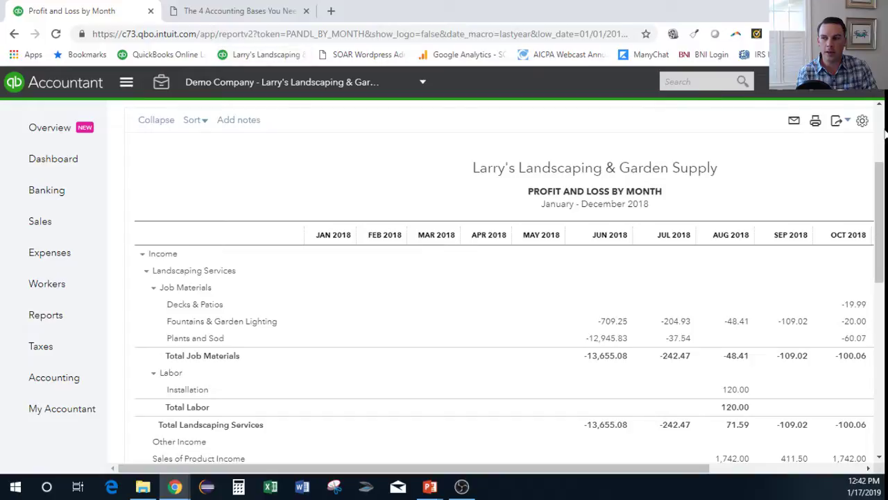
left_click_drag(880, 186, 864, 132)
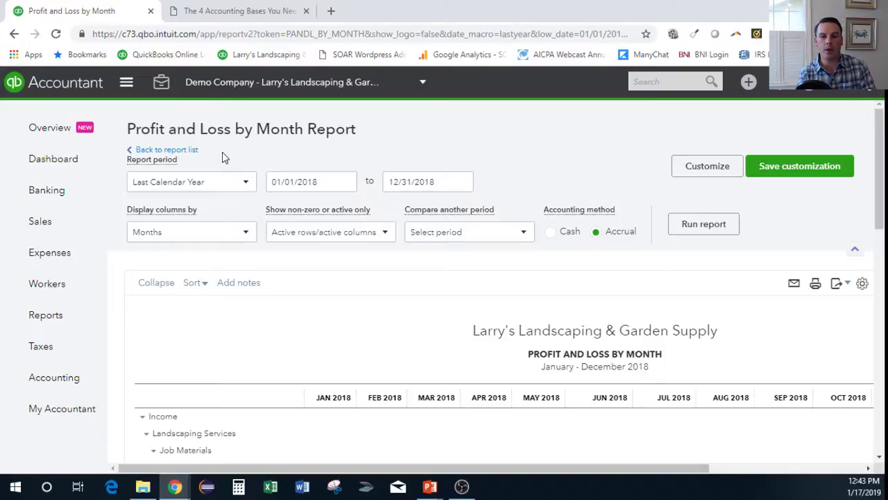
left_click(177, 150)
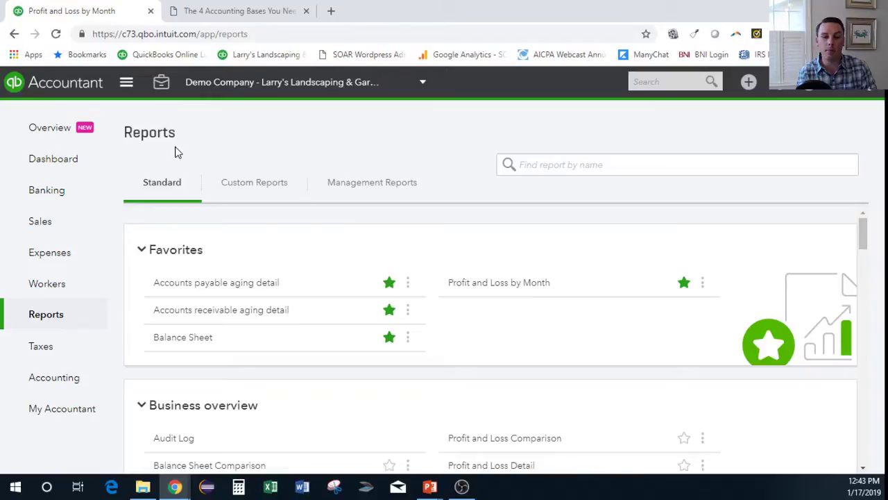
Step: Run the Balance Sheet report for Last Calendar Year with columns displayed by Months
left_click(190, 340)
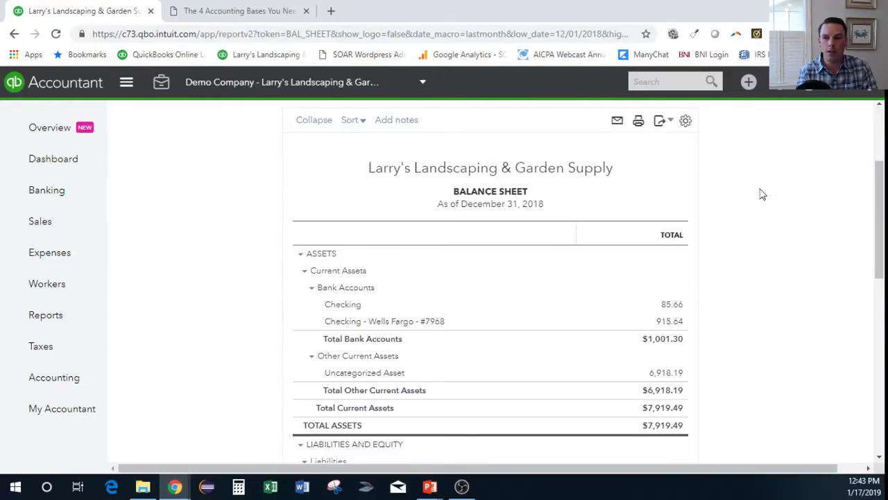
left_click(880, 118)
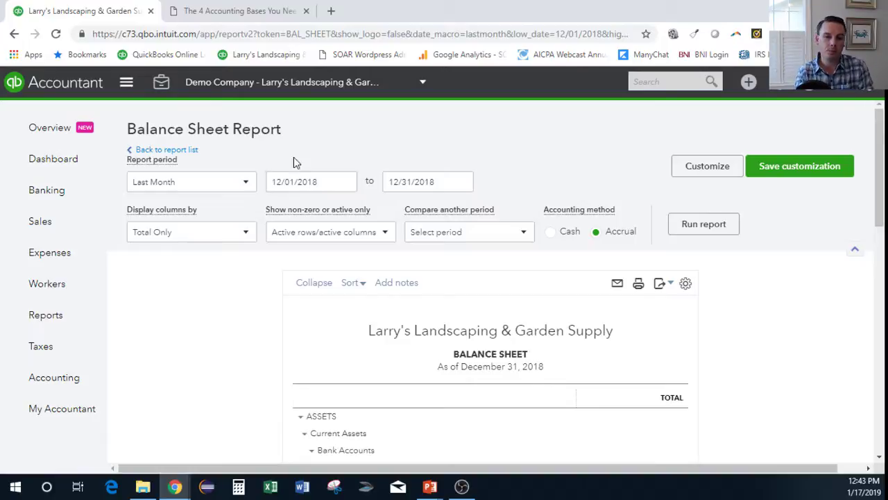
left_click(232, 181)
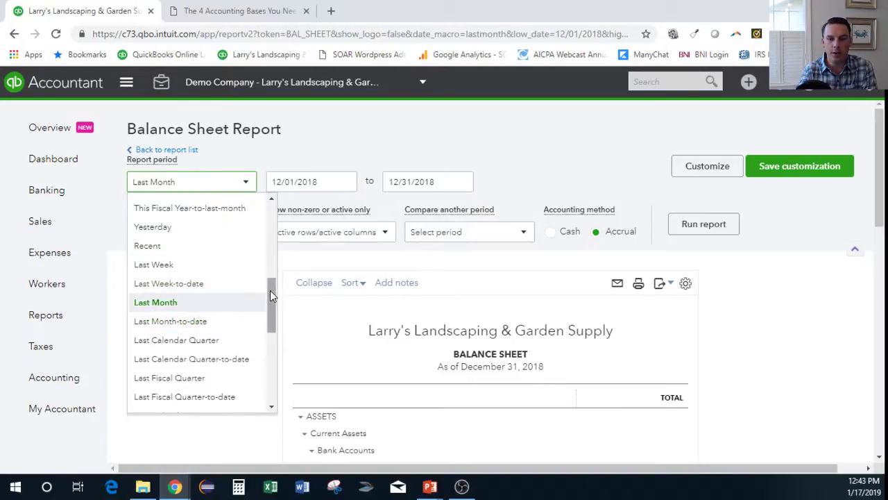
left_click_drag(270, 290, 236, 323)
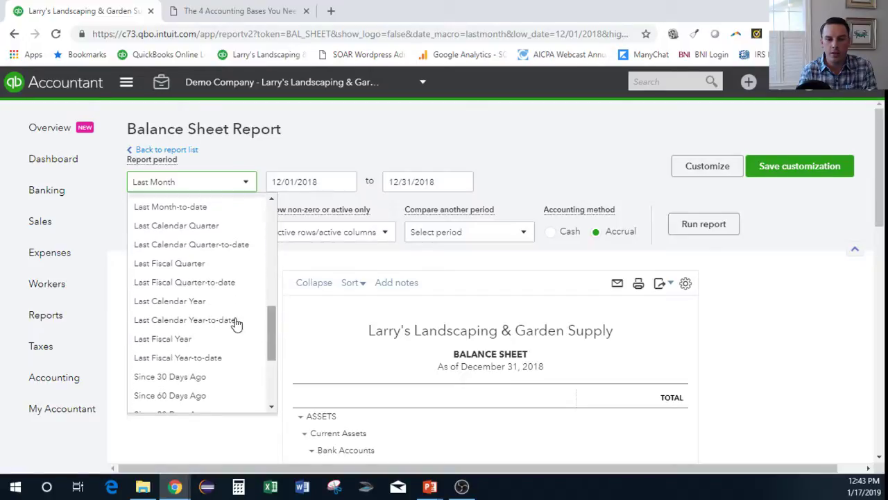
left_click(179, 301)
left_click(193, 238)
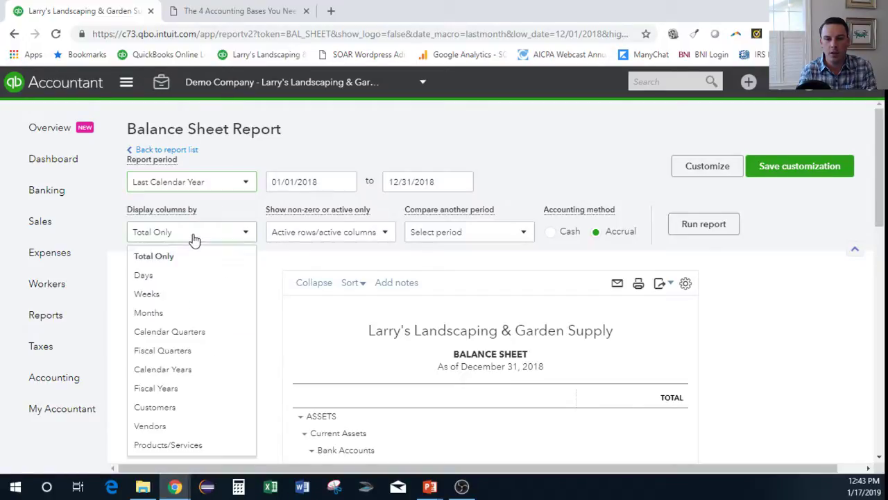
left_click(159, 313)
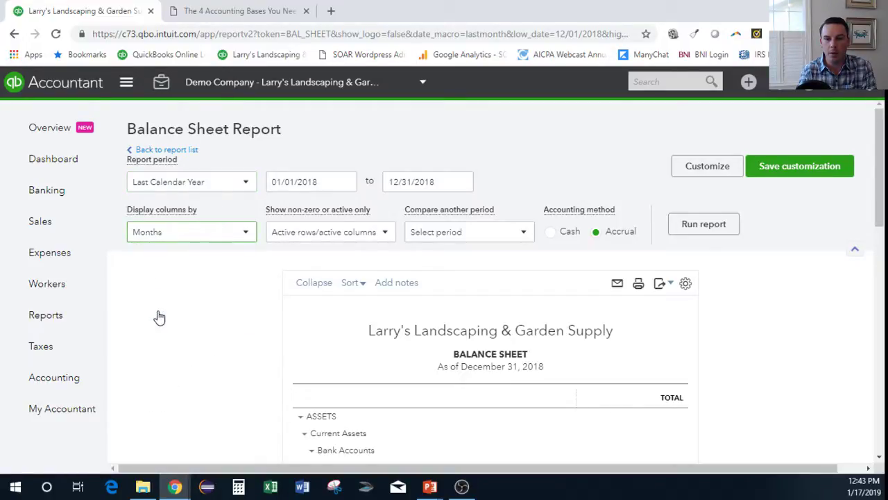
left_click(698, 237)
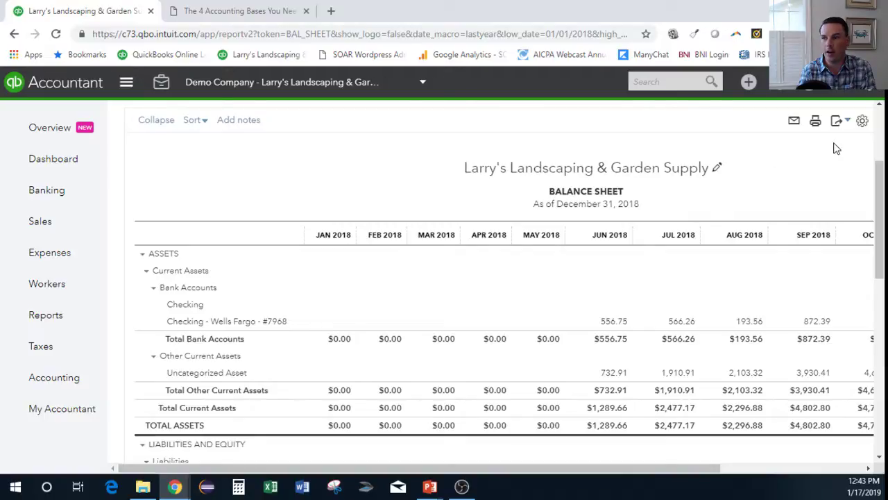
Step: Bookmark the customized Balance Sheet report page in the Bookmarks bar folder
left_click(879, 33)
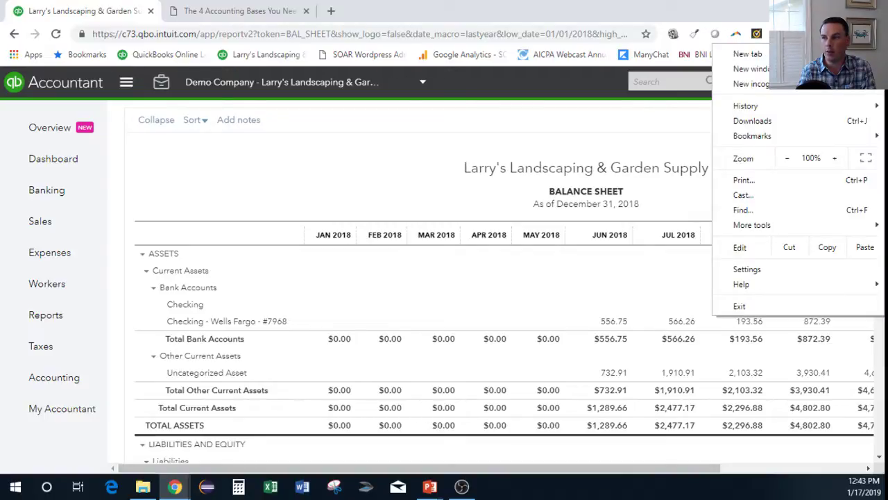
mouse_move(765, 138)
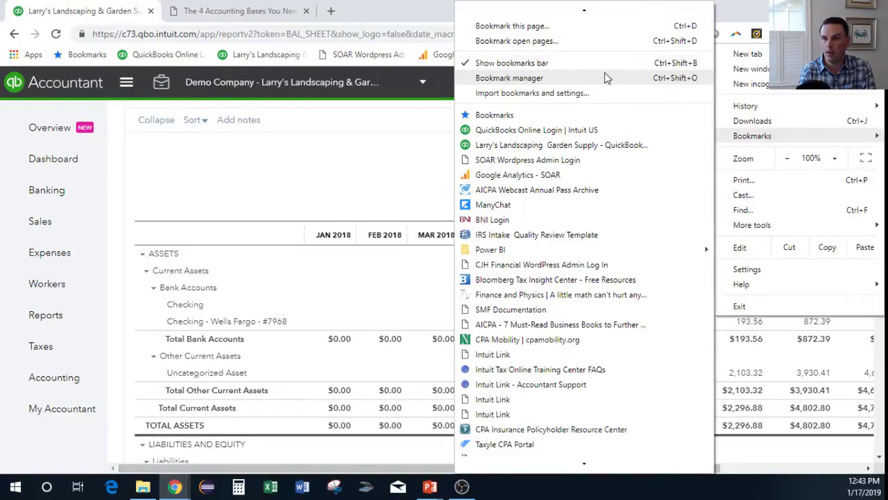
left_click(541, 28)
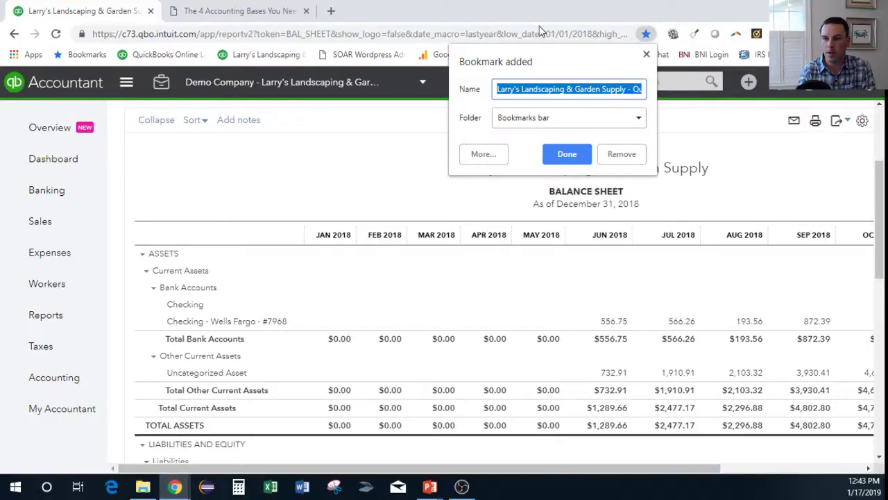
left_click(566, 154)
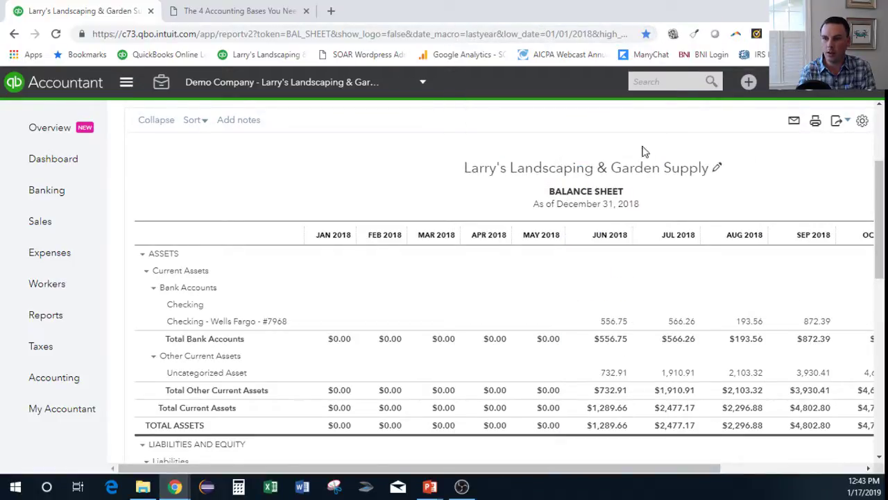
Step: Move the new balance sheet bookmark directly after the existing Larry's Landscaping bookmark on the bookmarks bar
left_click(879, 34)
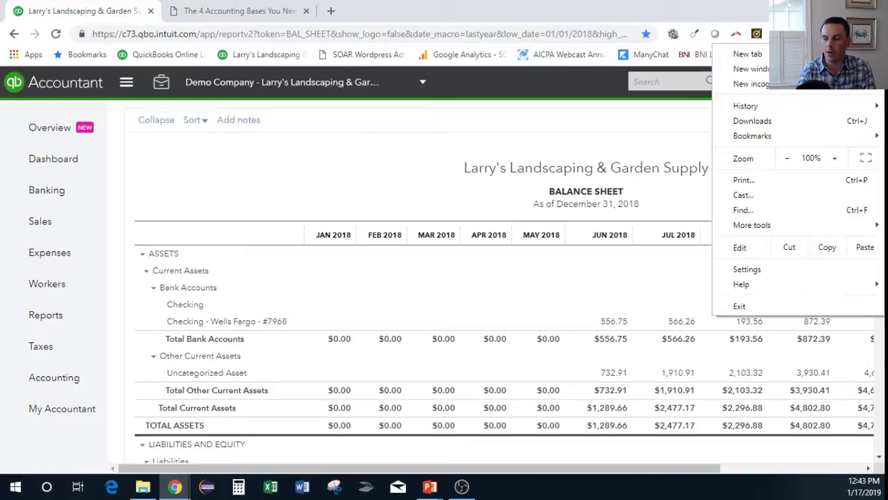
mouse_move(774, 132)
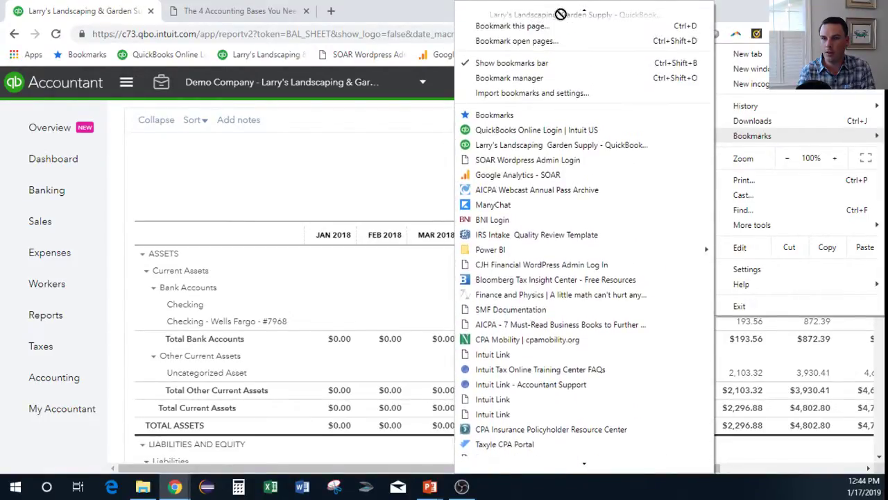
left_click(544, 148)
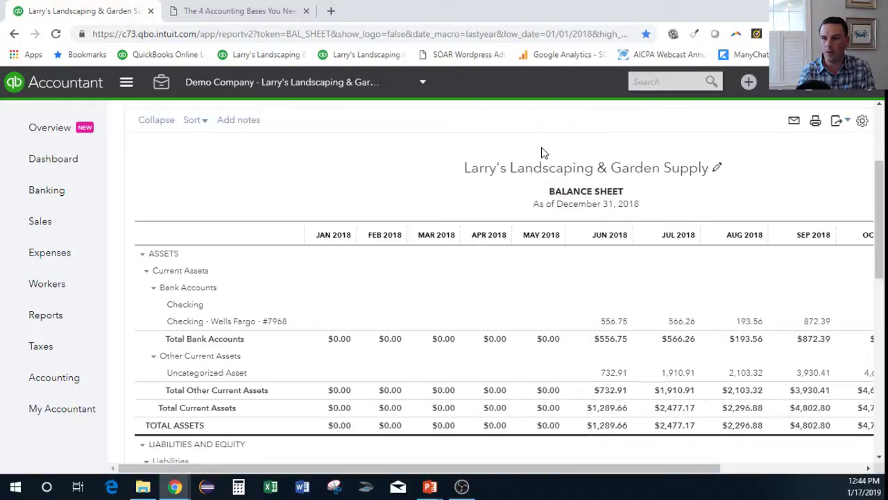
Step: Go to the client Overview, dismiss its introduction, and check the bookmark by reopening the customized Balance Sheet and viewing its settings
left_click(54, 130)
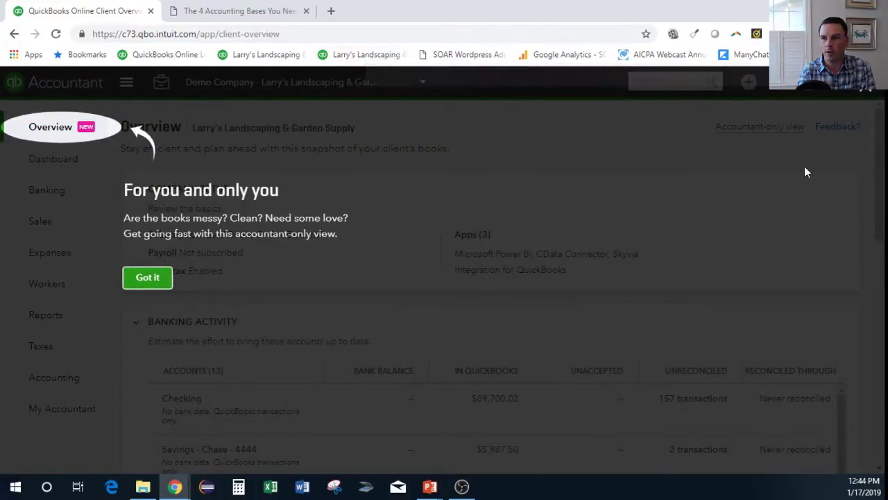
left_click(871, 91)
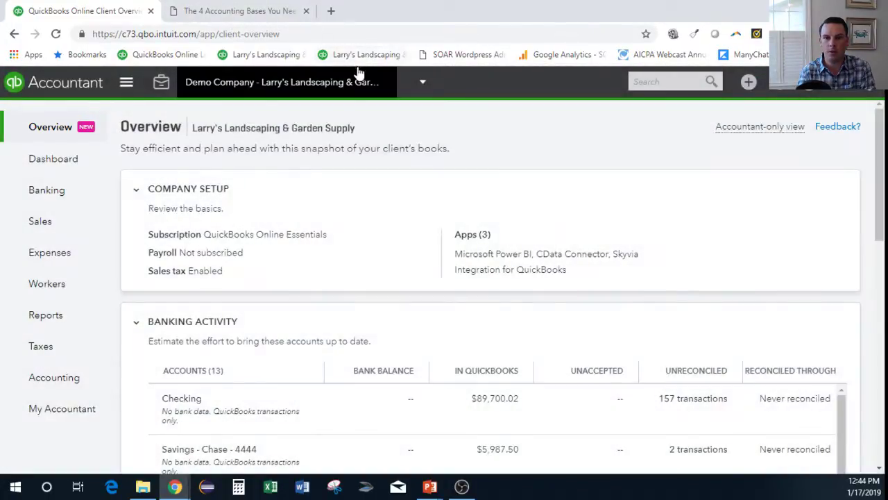
left_click(347, 56)
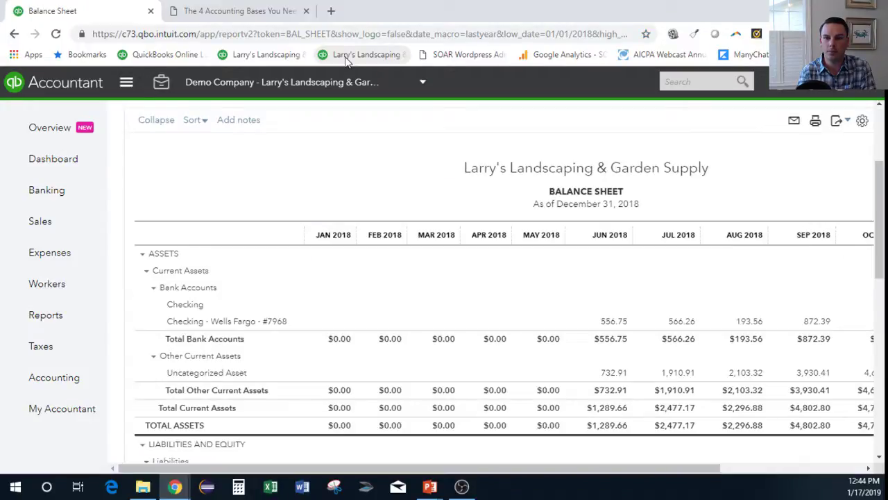
left_click(879, 128)
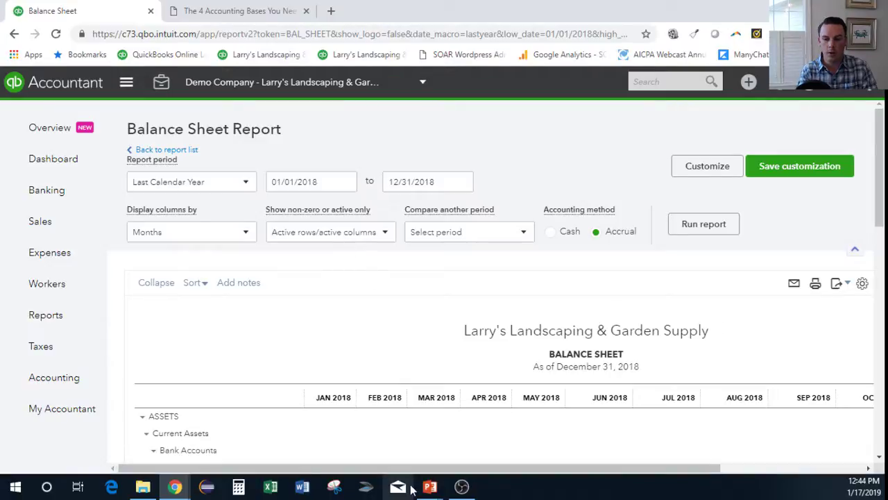
Step: Switch to the PowerPoint slide show and show the slide "Here are 4 timesaving tips…"
mouse_move(425, 491)
left_click(478, 428)
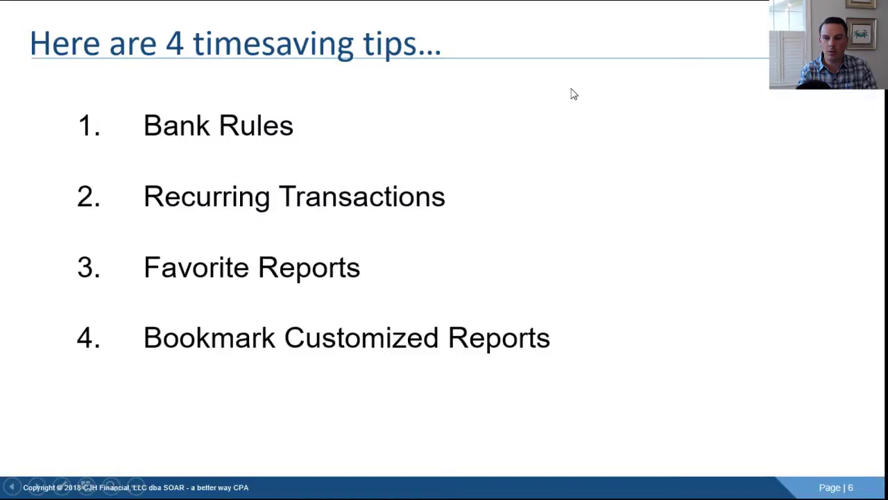
key("Right")
key("Left")
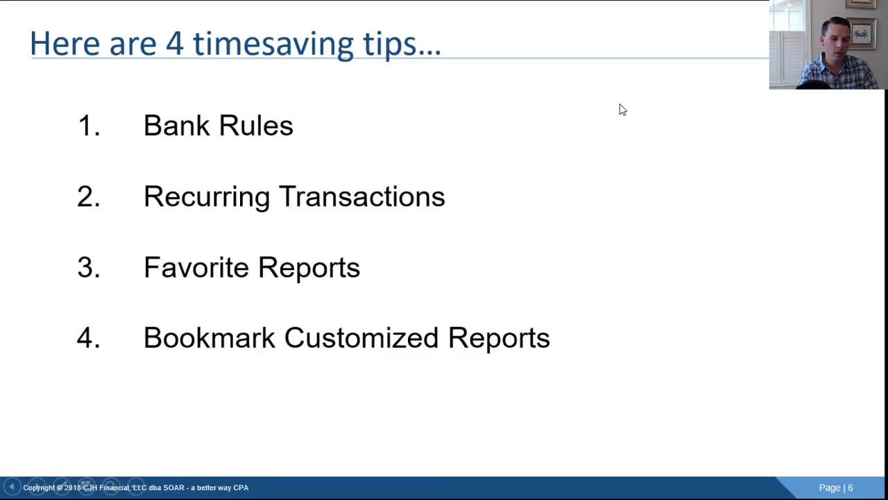